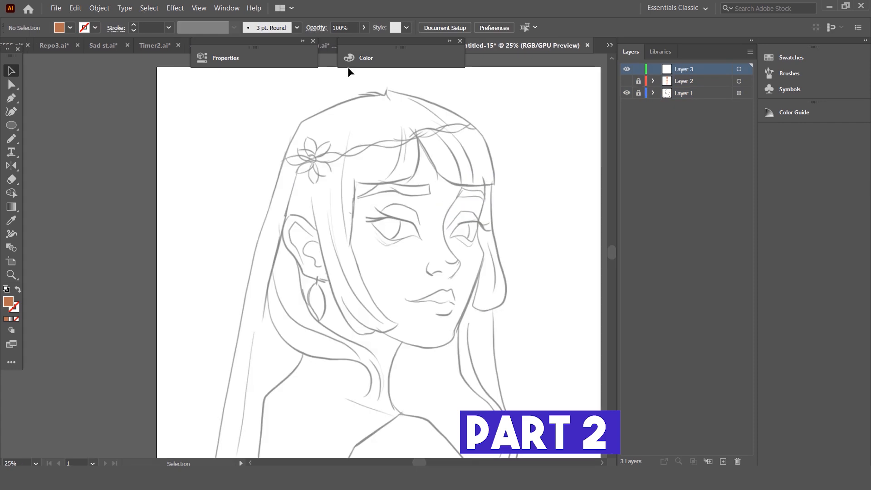
# Create a new calligraphic brush with a 2 pt size controlled by pen pressure, adjusting its size variation
pyautogui.click(227, 8)
pyautogui.click(236, 21)
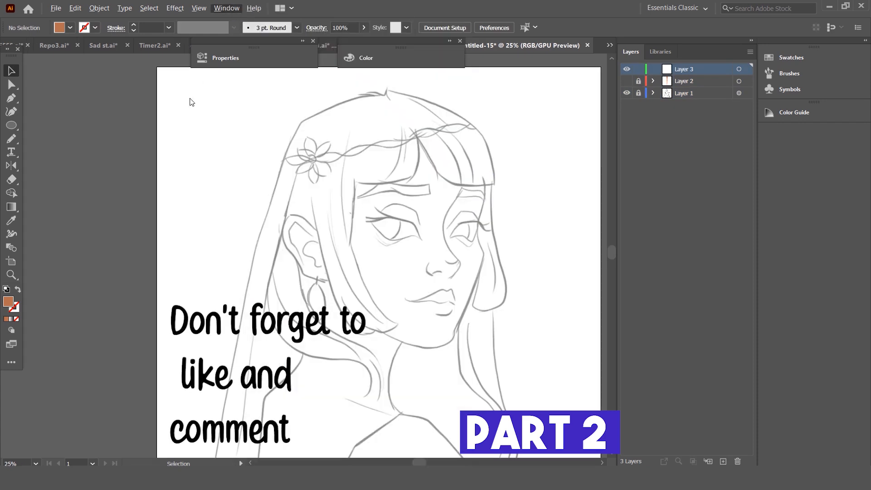
pyautogui.click(268, 30)
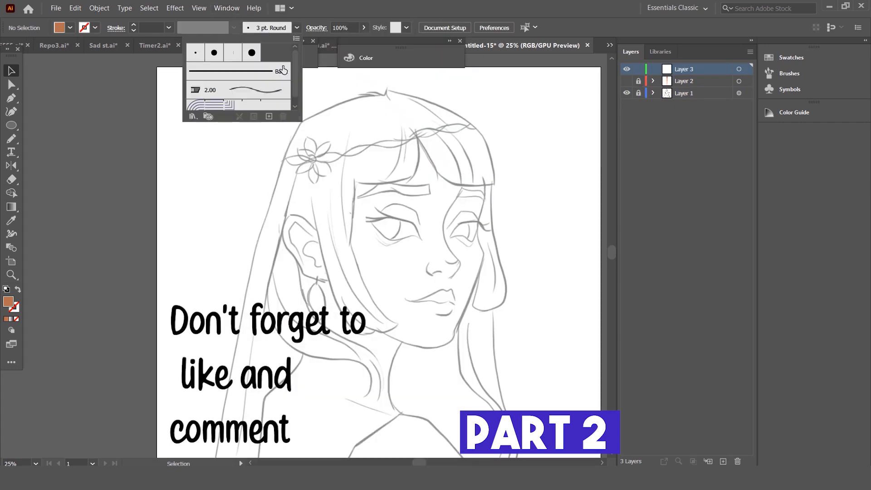
pyautogui.click(269, 116)
pyautogui.click(407, 320)
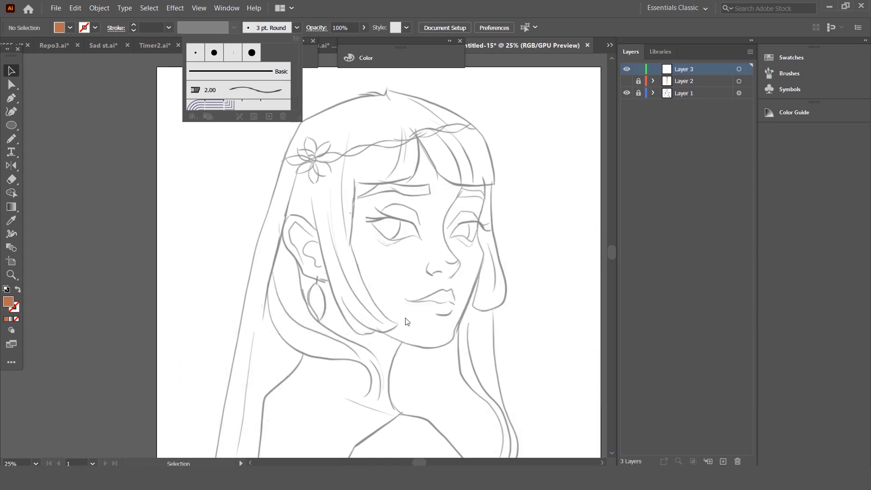
pyautogui.click(411, 309)
pyautogui.write('2')
pyautogui.click(472, 310)
pyautogui.click(458, 356)
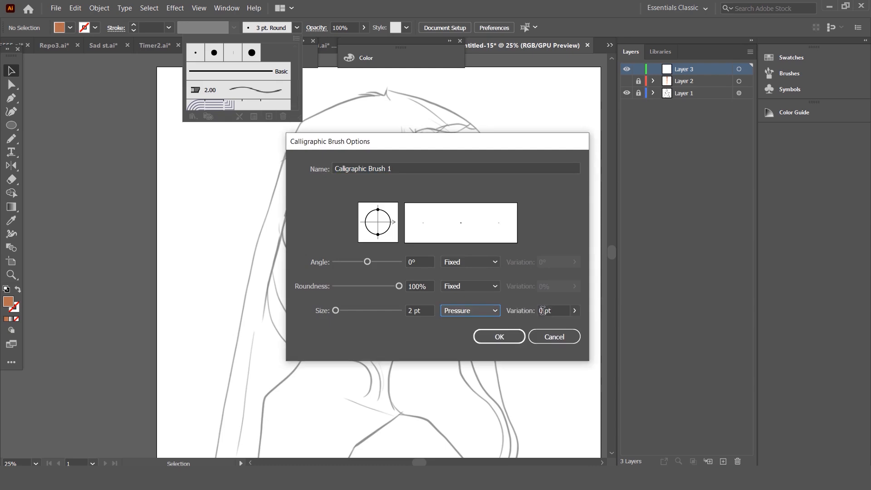
pyautogui.doubleClick(542, 310)
pyautogui.press('Return')
pyautogui.click(567, 4)
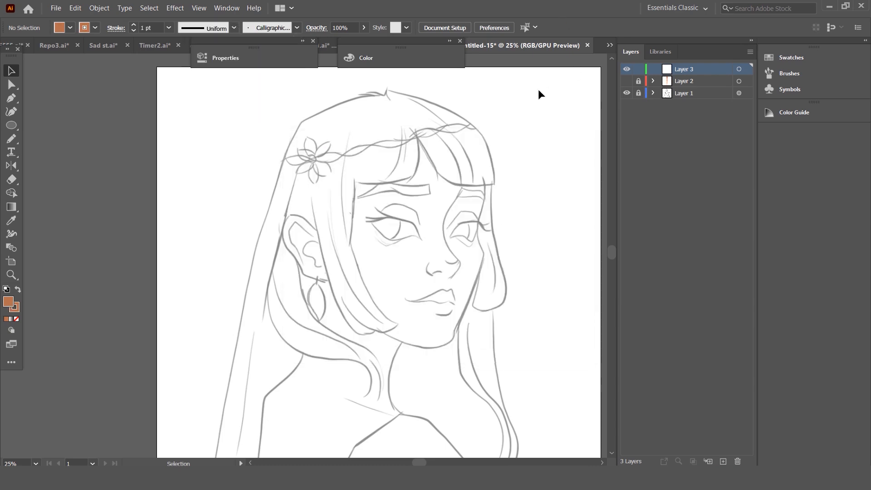
# Switch to the Paintbrush tool, undo a trial stroke near the far eye, and reset fill and stroke to the default colours
pyautogui.scroll(-1, 511, 125)
pyautogui.scroll(2, 511, 124)
pyautogui.scroll(-2, 466, 159)
pyautogui.scroll(1, 458, 171)
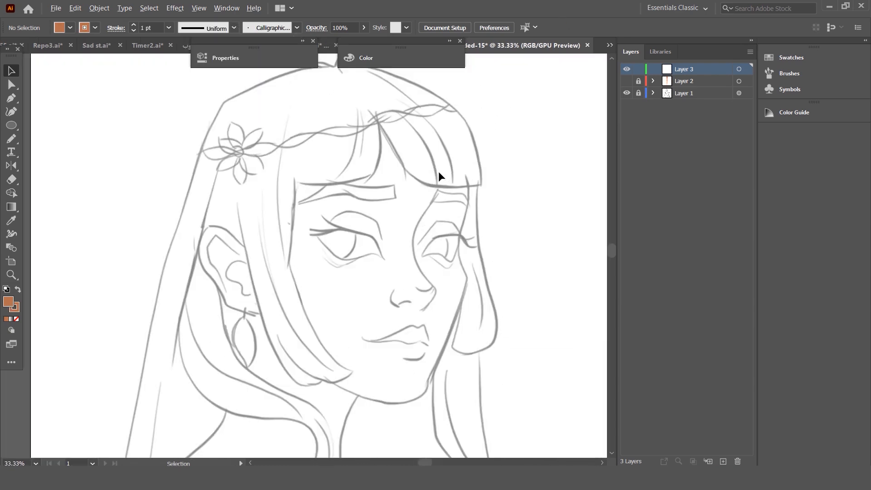
pyautogui.scroll(-1, 404, 176)
pyautogui.scroll(-1, 404, 178)
pyautogui.scroll(1, 404, 178)
pyautogui.scroll(1, 424, 192)
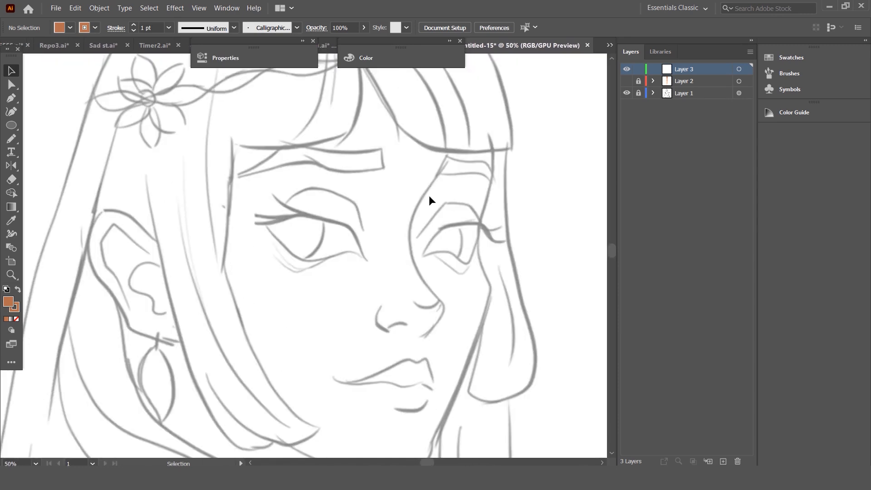
pyautogui.scroll(1, 497, 173)
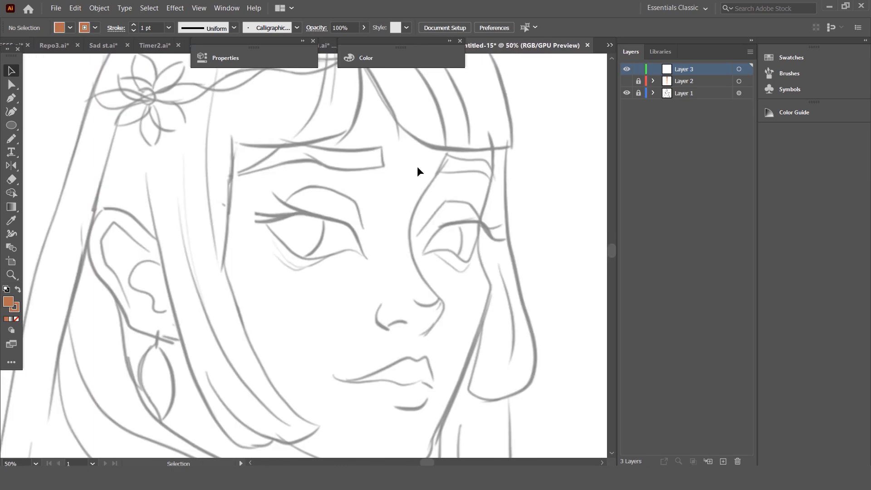
pyautogui.press('b')
pyautogui.scroll(-2, 522, 166)
pyautogui.scroll(2, 515, 166)
pyautogui.scroll(2, 500, 174)
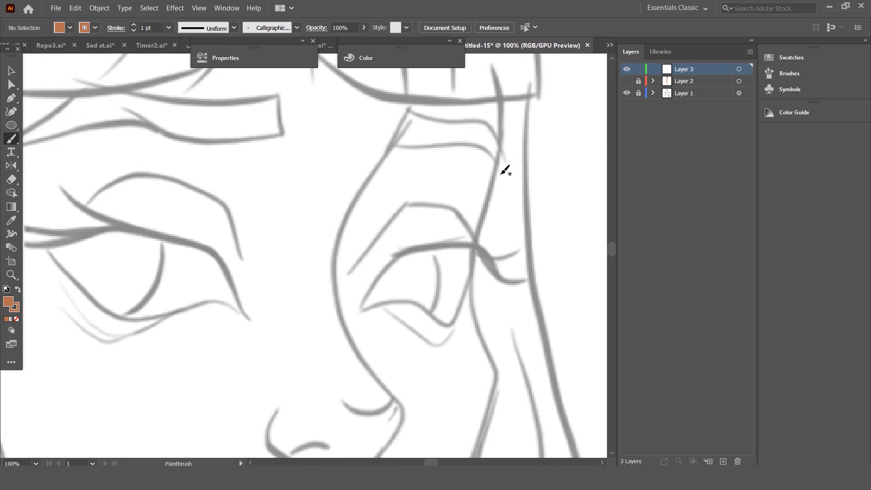
pyautogui.moveTo(383, 152); pyautogui.dragTo(349, 187)
pyautogui.hotkey('ctrl', 'z')
pyautogui.press('d')
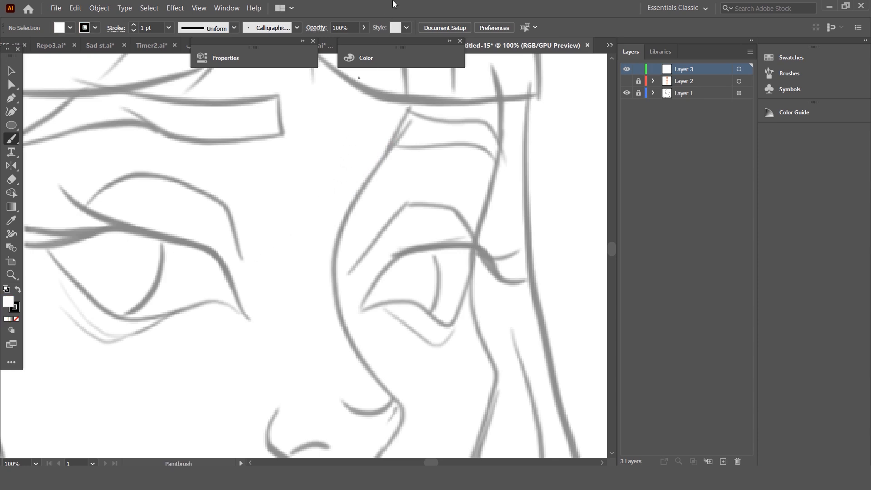
# Try a Paintbrush stroke along the nose-bridge contour and delete it
pyautogui.moveTo(402, 135)
pyautogui.mouseDown()
pyautogui.moveTo(351, 204)
pyautogui.moveTo(332, 268)
pyautogui.mouseUp()
pyautogui.click(14, 75)
pyautogui.moveTo(358, 233); pyautogui.dragTo(359, 233)
pyautogui.press('Delete')
# Paint a short test stroke in the blank area beside the hair and set the stroke weight to 2 pt
pyautogui.press('b')
pyautogui.moveTo(593, 166); pyautogui.dragTo(562, 193)
pyautogui.click(169, 27)
pyautogui.click(189, 91)
# Try to paint the contour from the far eyebrow down the nose bridge to the nose tip, undoing each attempt
pyautogui.moveTo(398, 141)
pyautogui.mouseDown()
pyautogui.moveTo(340, 227)
pyautogui.moveTo(331, 258)
pyautogui.mouseUp()
pyautogui.hotkey('ctrl', 'z')
pyautogui.moveTo(395, 141); pyautogui.dragTo(336, 259)
pyautogui.hotkey('ctrl', 'z')
pyautogui.moveTo(393, 146)
pyautogui.mouseDown()
pyautogui.moveTo(338, 233)
pyautogui.moveTo(329, 277)
pyautogui.moveTo(332, 313)
pyautogui.moveTo(341, 338)
pyautogui.mouseUp()
pyautogui.hotkey('ctrl', '-')
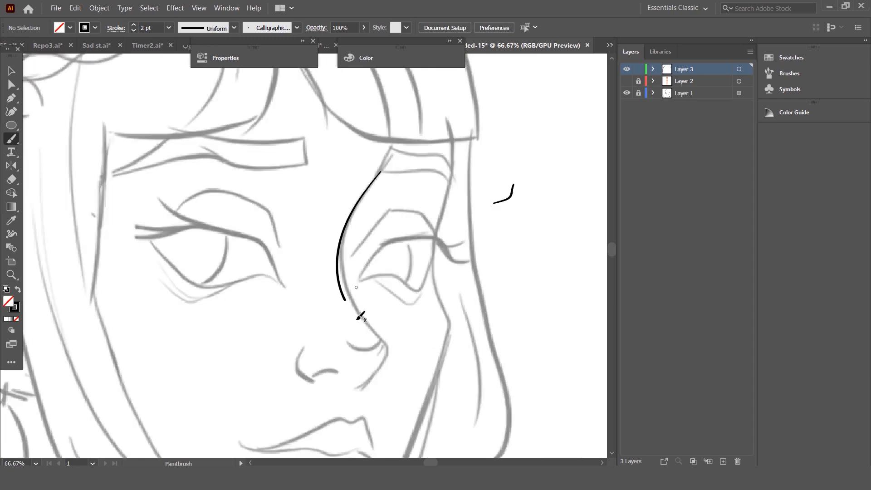
pyautogui.scroll(-2, 357, 320)
pyautogui.hotkey('ctrl', 'z')
pyautogui.moveTo(384, 124); pyautogui.dragTo(340, 204)
pyautogui.hotkey('ctrl', 'z')
pyautogui.moveTo(380, 129)
pyautogui.mouseDown()
pyautogui.moveTo(340, 210)
pyautogui.moveTo(342, 258)
pyautogui.mouseUp()
pyautogui.hotkey('ctrl', 'z')
pyautogui.moveTo(383, 129); pyautogui.dragTo(351, 186)
pyautogui.hotkey('ctrl', 'z')
pyautogui.moveTo(386, 120)
pyautogui.mouseDown()
pyautogui.moveTo(359, 157)
pyautogui.moveTo(344, 207)
pyautogui.moveTo(355, 259)
pyautogui.moveTo(373, 287)
pyautogui.mouseUp()
pyautogui.moveTo(381, 324); pyautogui.dragTo(380, 328)
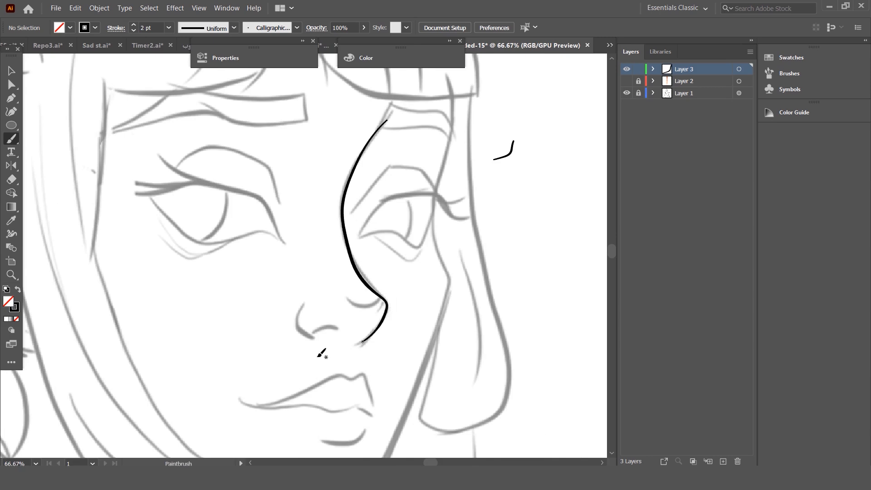
pyautogui.hotkey('ctrl', 'z')
# Paint the contour from the far eyebrow around the nose tip, then the nostril curves and the near side of the nose
pyautogui.moveTo(385, 122)
pyautogui.mouseDown()
pyautogui.moveTo(348, 185)
pyautogui.moveTo(345, 221)
pyautogui.moveTo(376, 287)
pyautogui.mouseUp()
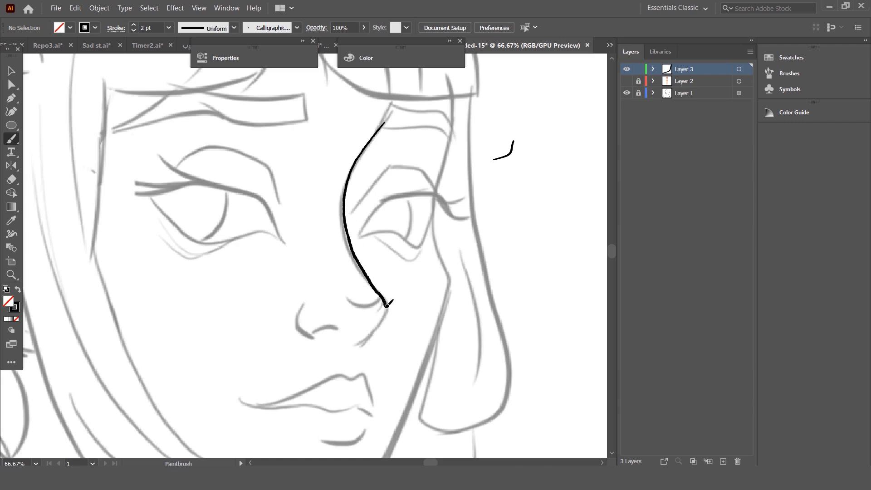
pyautogui.moveTo(376, 329); pyautogui.dragTo(356, 345)
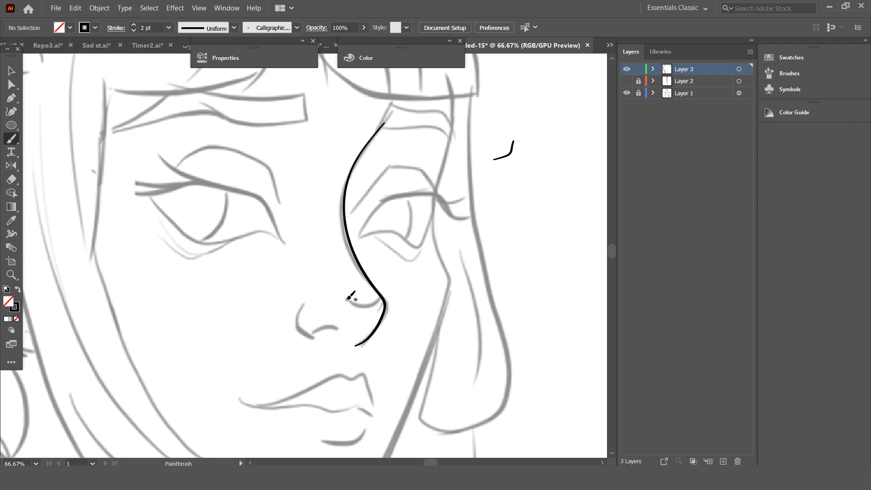
pyautogui.keyDown('ctrl'); pyautogui.click(383, 296); pyautogui.keyUp('ctrl')
pyautogui.moveTo(366, 304); pyautogui.dragTo(348, 298)
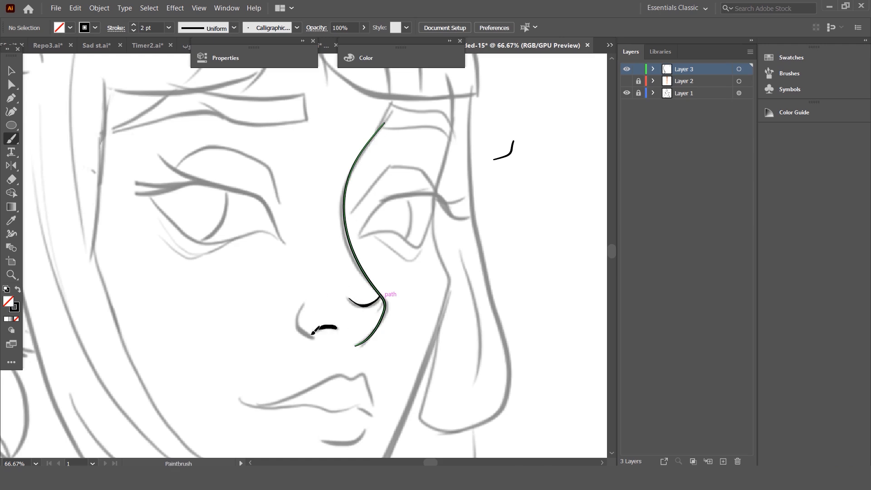
pyautogui.moveTo(312, 335); pyautogui.dragTo(313, 332)
pyautogui.hotkey('ctrl', 'z')
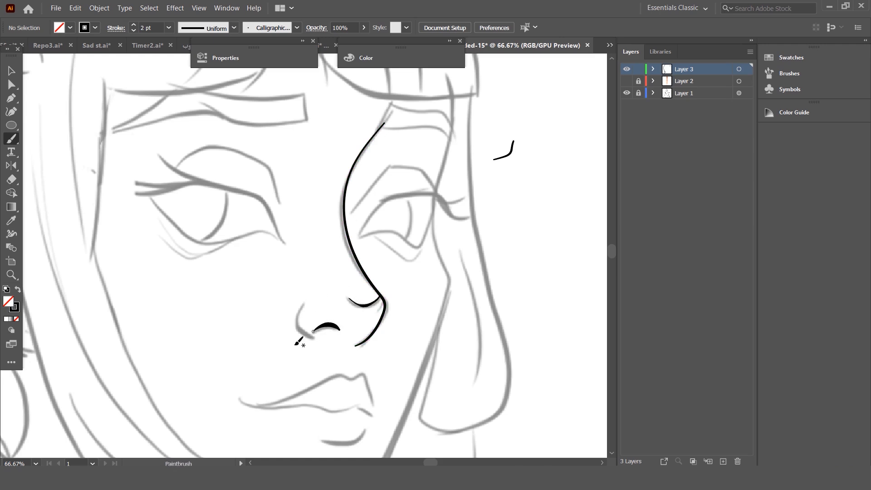
pyautogui.hotkey('ctrl', 'z')
pyautogui.moveTo(300, 322); pyautogui.dragTo(304, 303)
# Outline the far eyebrow as a closed shape with the Pencil tool, following the sketch and redrawing its upper edge
pyautogui.scroll(-2, 361, 209)
pyautogui.scroll(2, 363, 207)
pyautogui.scroll(2, 364, 206)
pyautogui.scroll(-2, 365, 206)
pyautogui.scroll(1, 369, 206)
pyautogui.scroll(2, 374, 206)
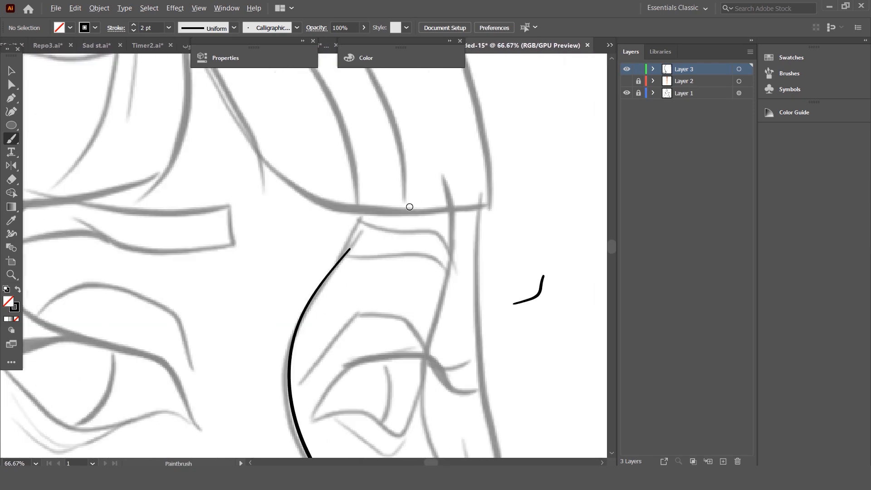
pyautogui.press('n')
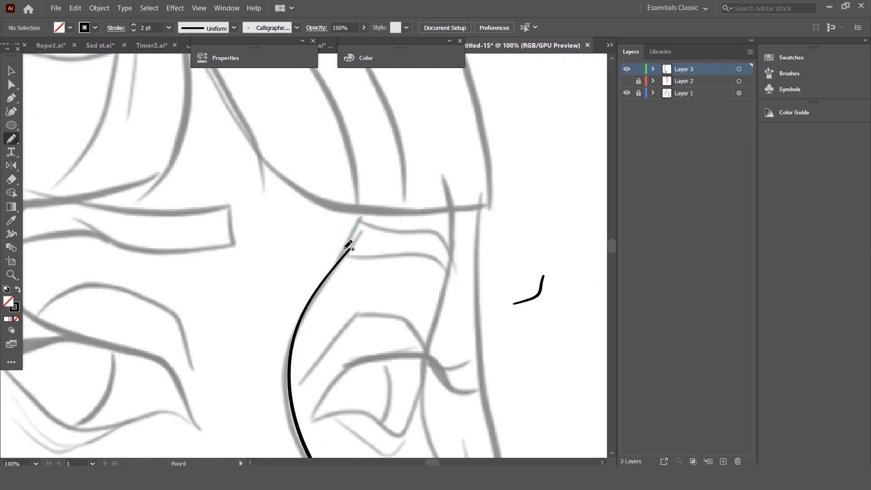
pyautogui.moveTo(338, 260); pyautogui.dragTo(352, 259)
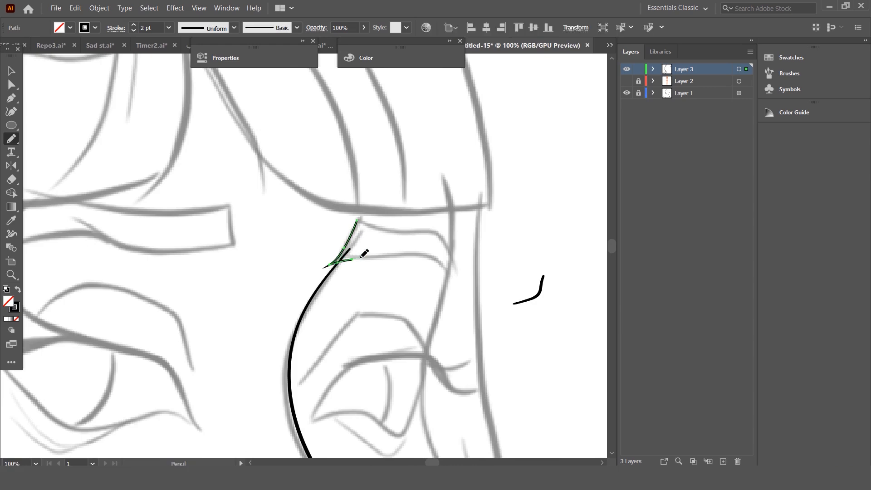
pyautogui.moveTo(453, 257); pyautogui.dragTo(452, 255)
pyautogui.hotkey('ctrl', 'z')
pyautogui.hotkey('ctrl', 'shift', 'z')
pyautogui.hotkey('ctrl', 'z')
pyautogui.moveTo(397, 227); pyautogui.dragTo(377, 227)
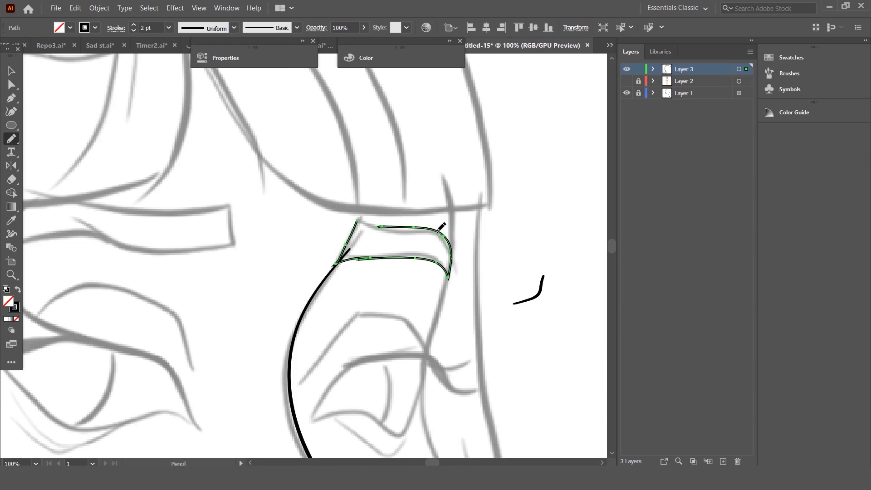
pyautogui.moveTo(357, 219); pyautogui.dragTo(356, 218)
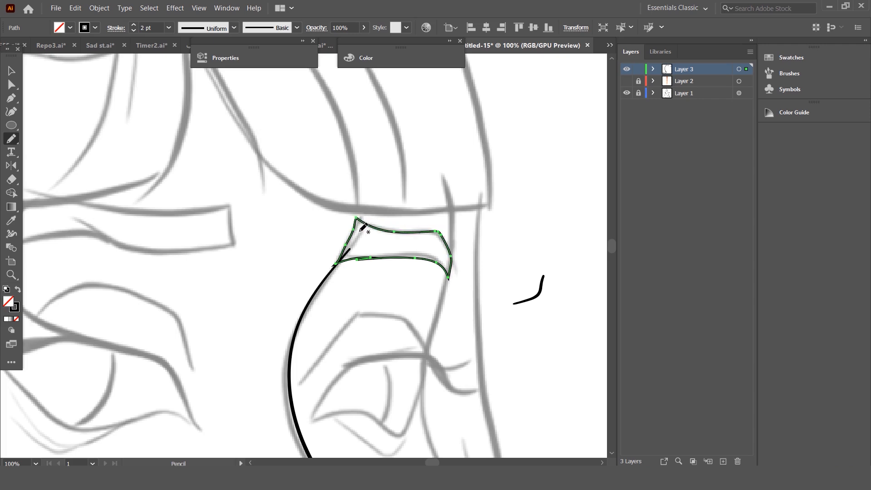
# Swap the far eyebrow's stroke and fill so it becomes solid, and set its fill colour to #1e0909
pyautogui.click(17, 288)
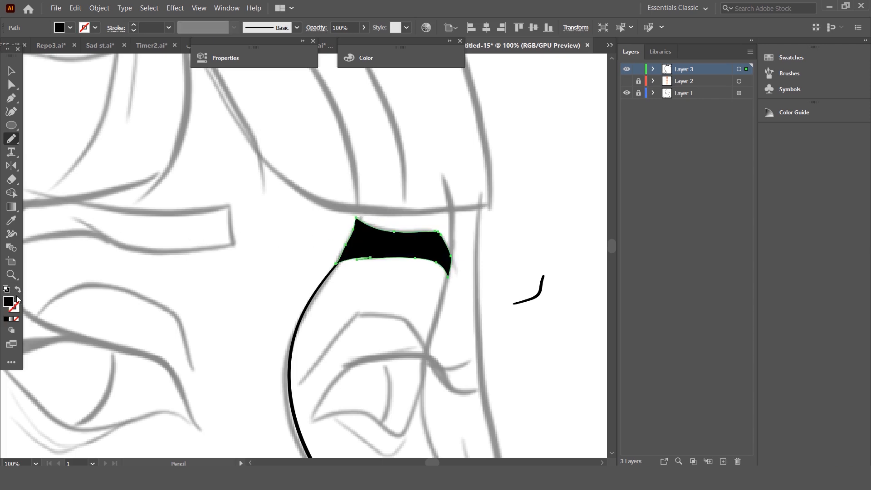
pyautogui.scroll(-3, 156, 214)
pyautogui.scroll(-1, 236, 214)
pyautogui.scroll(-2, 236, 214)
pyautogui.scroll(4, 213, 199)
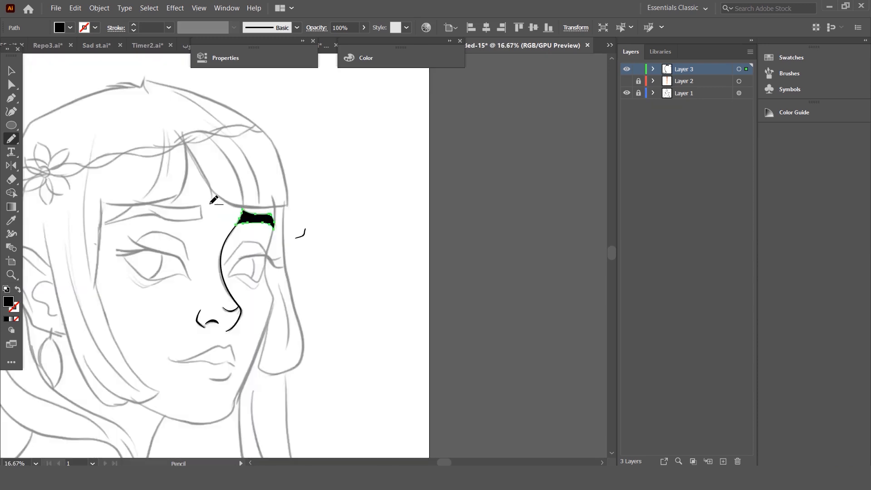
pyautogui.doubleClick(8, 301)
pyautogui.moveTo(409, 308); pyautogui.dragTo(405, 296)
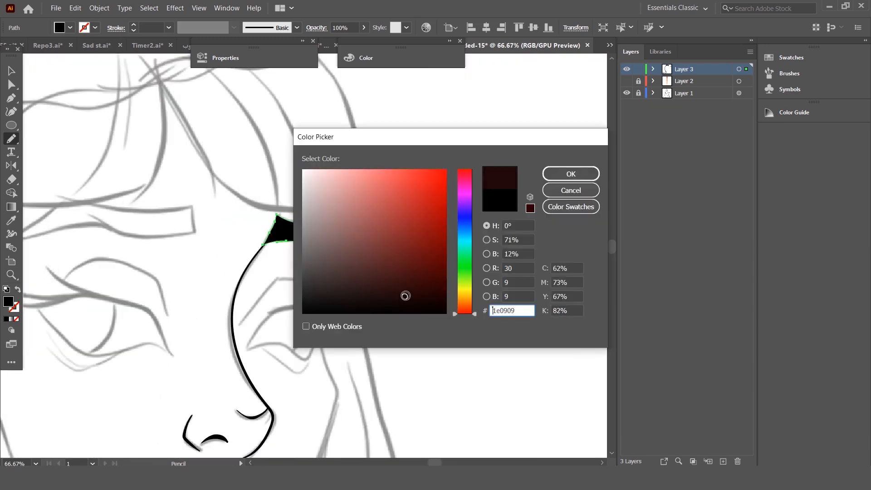
pyautogui.click(571, 174)
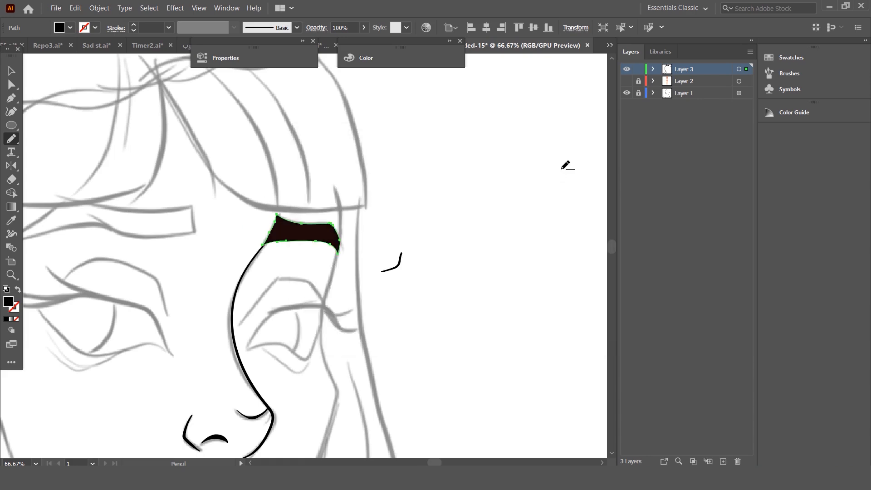
# Outline the near eyebrow with the Pencil tool along the sketch, refining its upper edge and tapered outer end
pyautogui.scroll(-2, 365, 184)
pyautogui.scroll(4, 349, 177)
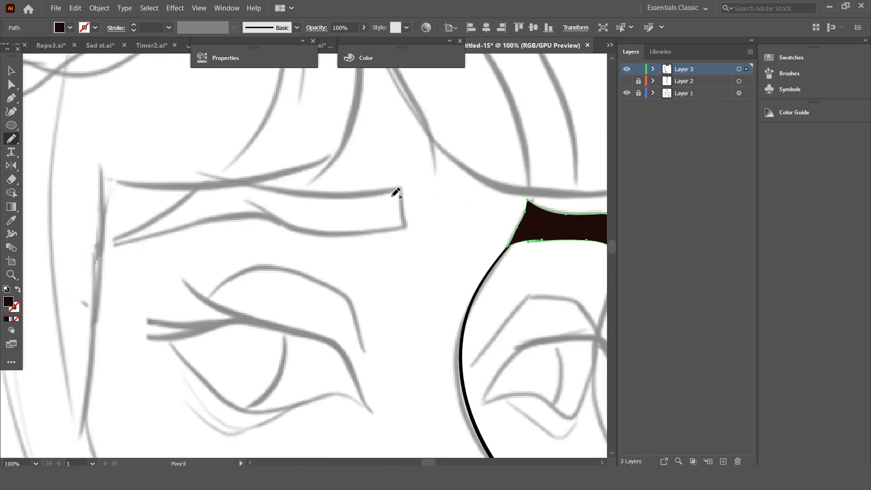
pyautogui.moveTo(399, 196)
pyautogui.mouseDown()
pyautogui.moveTo(408, 220)
pyautogui.moveTo(384, 228)
pyautogui.mouseUp()
pyautogui.moveTo(324, 231)
pyautogui.mouseDown()
pyautogui.moveTo(250, 208)
pyautogui.moveTo(258, 213)
pyautogui.moveTo(162, 226)
pyautogui.moveTo(112, 247)
pyautogui.moveTo(211, 185)
pyautogui.moveTo(268, 194)
pyautogui.mouseUp()
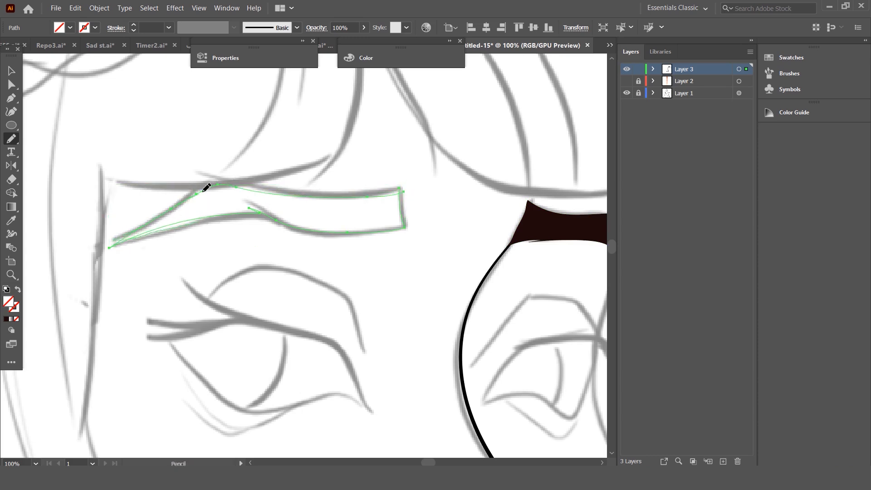
pyautogui.moveTo(344, 198); pyautogui.dragTo(364, 196)
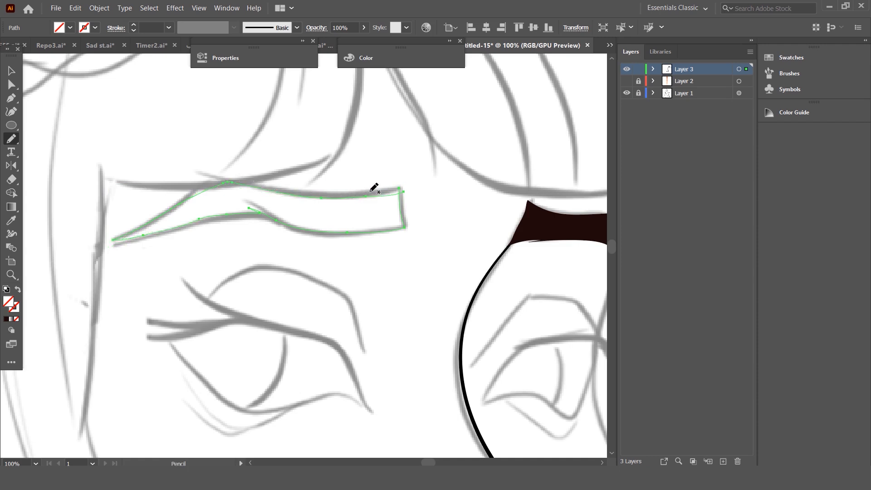
pyautogui.moveTo(172, 205); pyautogui.dragTo(138, 230)
# Fill the near eyebrow with the far eyebrow's dark colour using the Eyedropper and deselect it
pyautogui.click(11, 220)
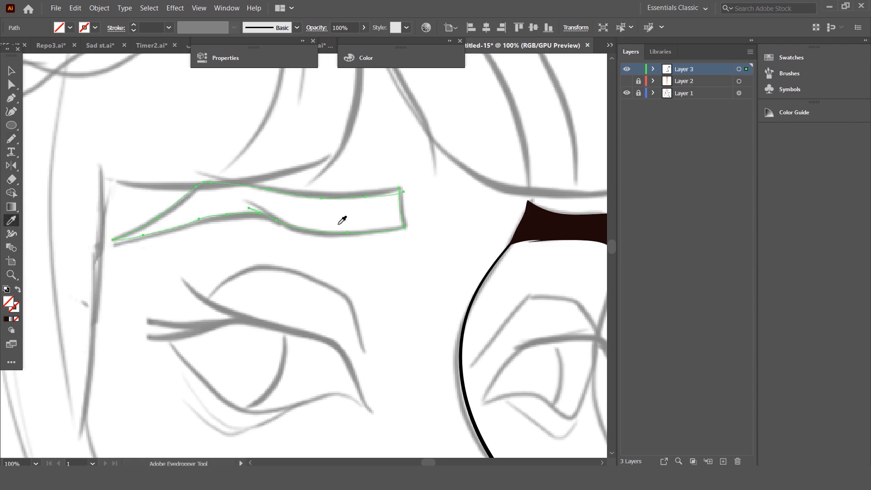
pyautogui.click(549, 214)
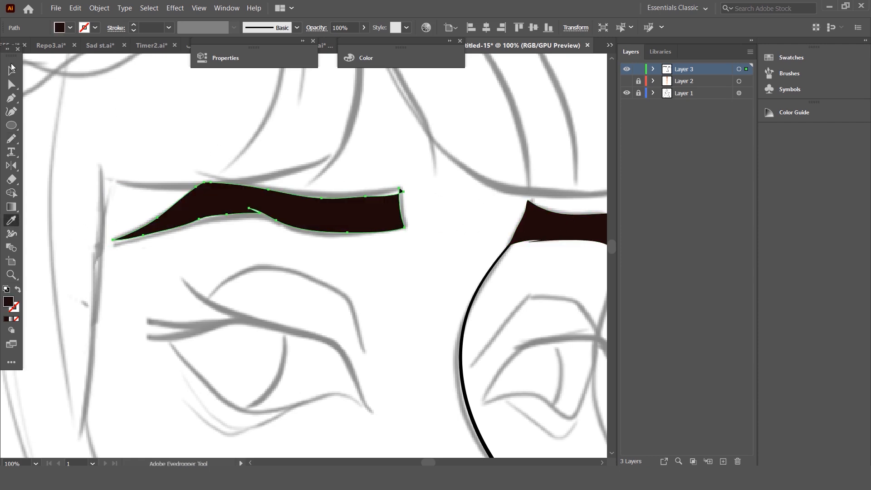
pyautogui.click(11, 70)
pyautogui.click(99, 127)
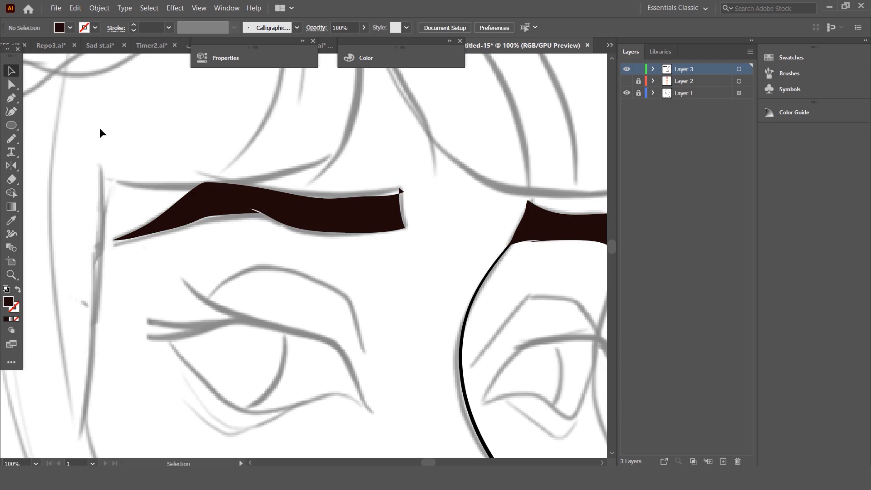
# Redraw the near eyebrow's upper edge and squared inner end with the Pencil tool to smooth the shape, and deselect it
pyautogui.click(337, 211)
pyautogui.press('n')
pyautogui.moveTo(320, 198); pyautogui.dragTo(401, 194)
pyautogui.moveTo(404, 226); pyautogui.dragTo(406, 224)
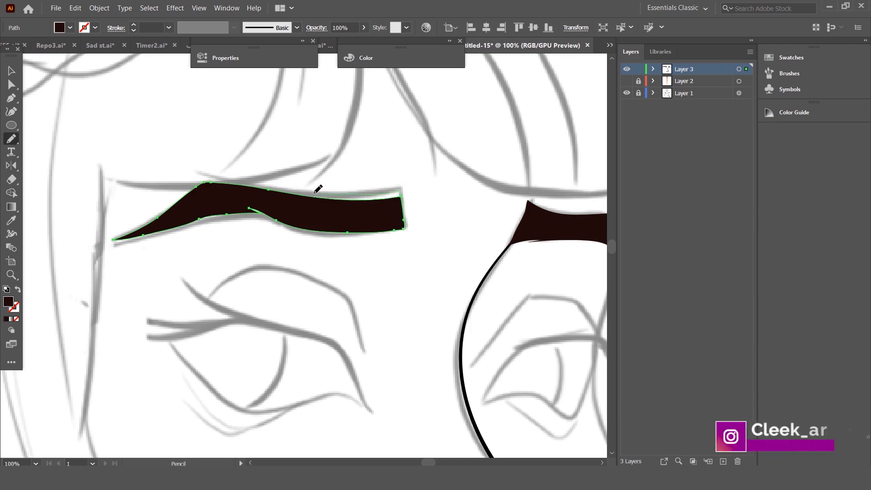
pyautogui.moveTo(270, 189); pyautogui.dragTo(262, 190)
pyautogui.hotkey('ctrl', '-')
pyautogui.hotkey('ctrl', '-')
pyautogui.hotkey('ctrl', '-')
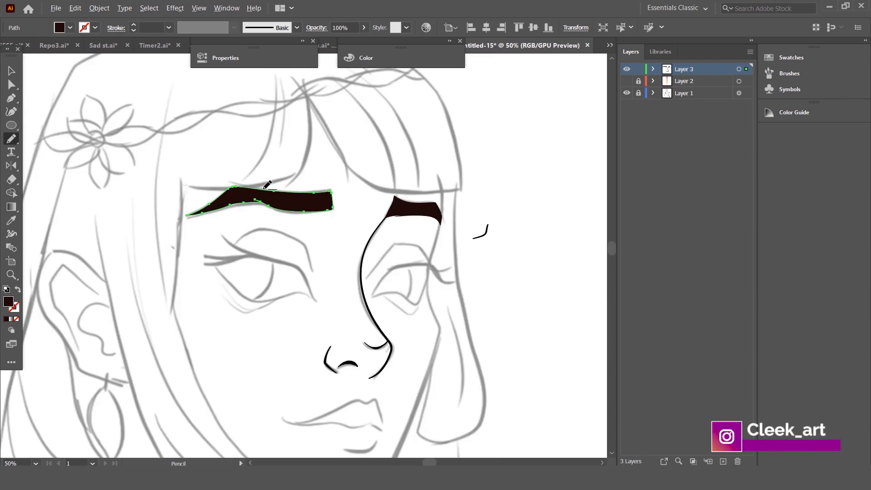
pyautogui.click(12, 70)
pyautogui.click(93, 134)
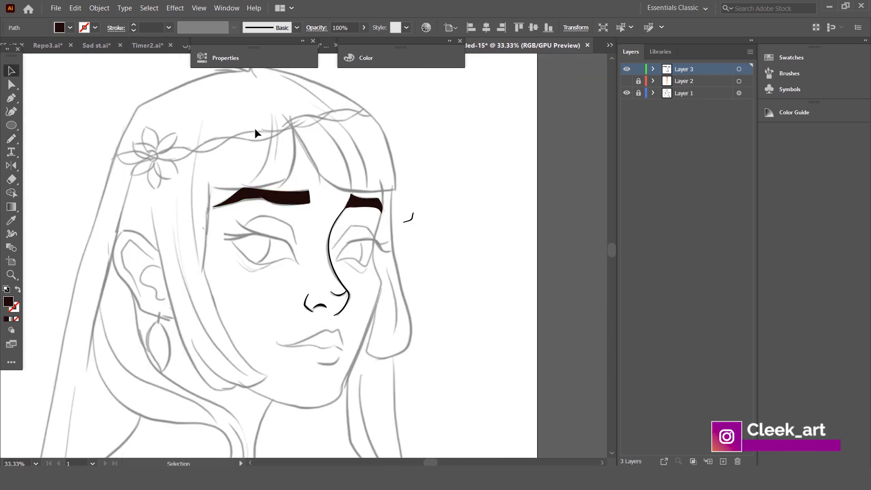
# Delete the stray curved mark outside the far side of the face
pyautogui.scroll(1, 253, 128)
pyautogui.moveTo(508, 278); pyautogui.dragTo(508, 274)
pyautogui.scroll(-3, 509, 272)
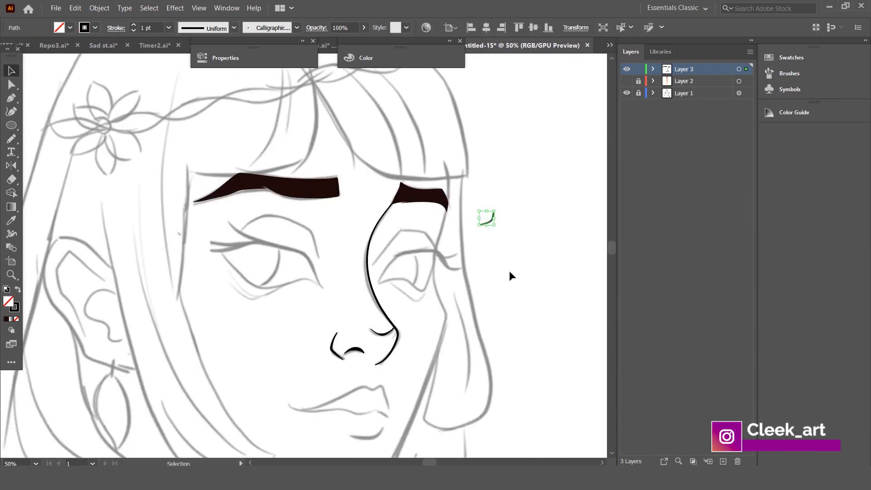
pyautogui.press('Delete')
pyautogui.scroll(1, 371, 186)
pyautogui.scroll(-1, 367, 184)
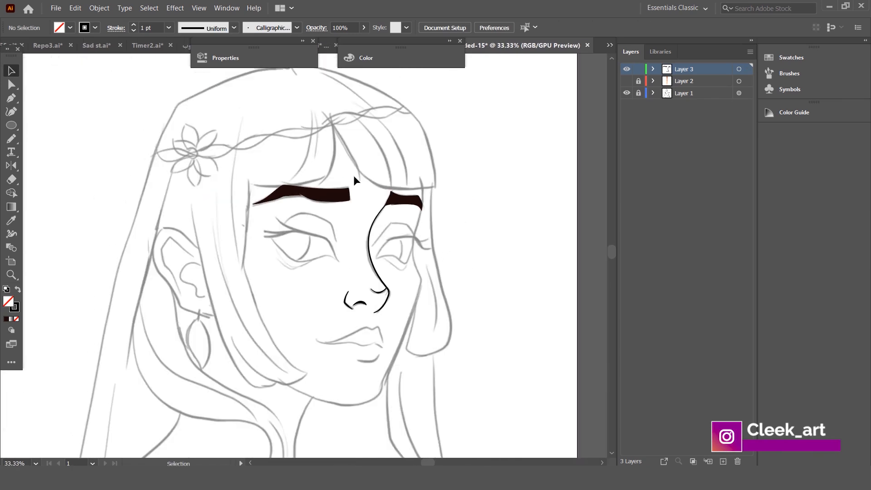
# Redraw the near eyebrow's upper edge with the Pencil tool as a smooth curve rising to a pointed inner corner, and deselect it
pyautogui.scroll(2, 338, 195)
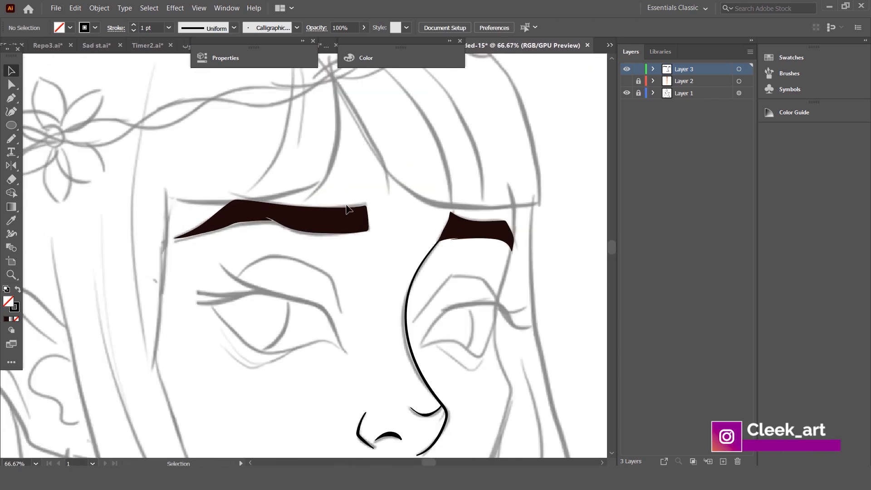
pyautogui.click(297, 221)
pyautogui.press('n')
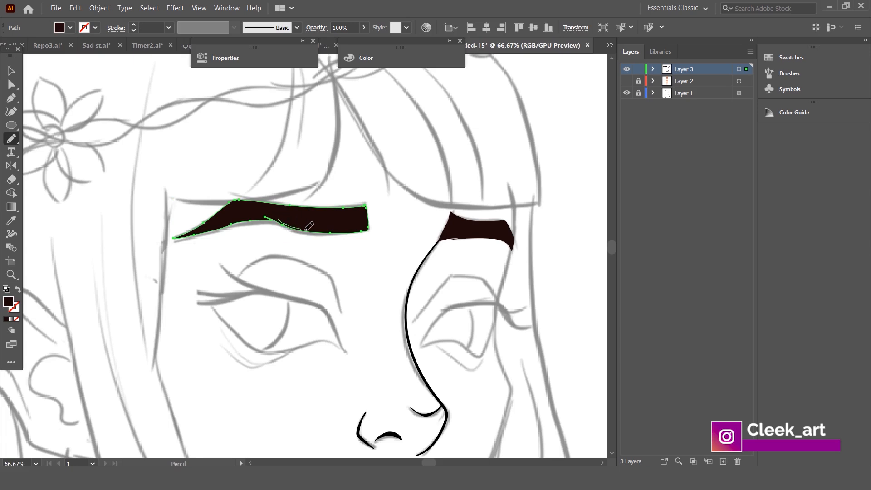
pyautogui.moveTo(370, 227); pyautogui.dragTo(369, 229)
pyautogui.moveTo(278, 225)
pyautogui.mouseDown()
pyautogui.moveTo(369, 224)
pyautogui.moveTo(266, 224)
pyautogui.moveTo(335, 231)
pyautogui.moveTo(369, 219)
pyautogui.moveTo(332, 230)
pyautogui.mouseUp()
pyautogui.hotkey('ctrl', 'z')
pyautogui.hotkey('ctrl', 'z')
pyautogui.scroll(-1, 361, 173)
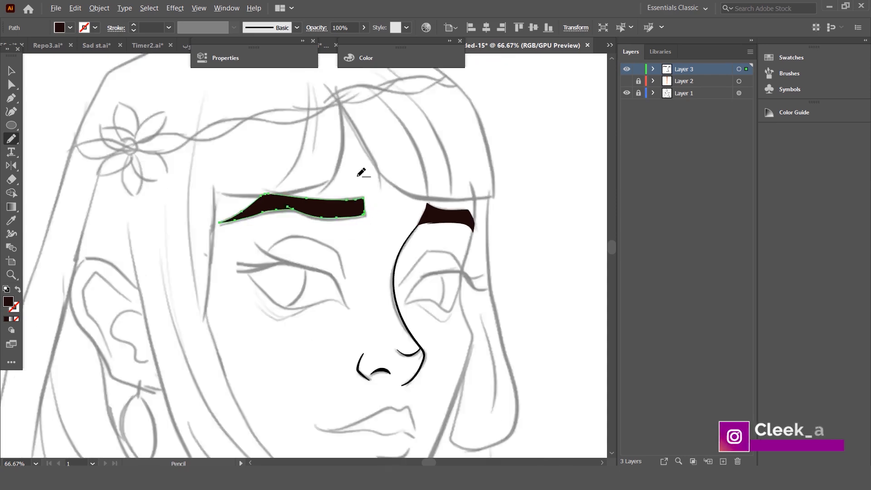
pyautogui.scroll(3, 360, 171)
pyautogui.moveTo(175, 246)
pyautogui.mouseDown()
pyautogui.moveTo(212, 259)
pyautogui.moveTo(197, 252)
pyautogui.moveTo(272, 257)
pyautogui.moveTo(360, 244)
pyautogui.moveTo(300, 258)
pyautogui.moveTo(191, 244)
pyautogui.moveTo(295, 251)
pyautogui.moveTo(377, 231)
pyautogui.moveTo(375, 259)
pyautogui.mouseUp()
pyautogui.hotkey('ctrl', 'z')
pyautogui.hotkey('ctrl', 'z')
pyautogui.moveTo(121, 229)
pyautogui.mouseDown()
pyautogui.moveTo(301, 252)
pyautogui.moveTo(164, 235)
pyautogui.mouseUp()
pyautogui.moveTo(100, 222)
pyautogui.mouseDown()
pyautogui.moveTo(78, 228)
pyautogui.moveTo(226, 244)
pyautogui.mouseUp()
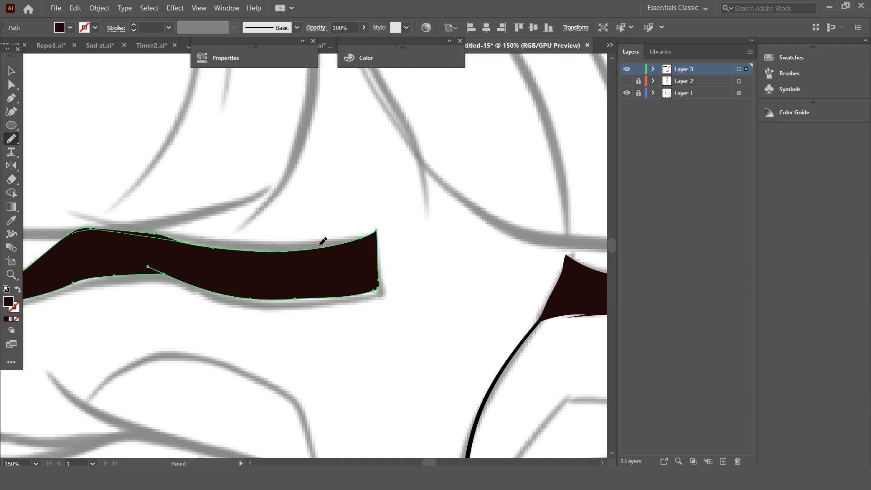
pyautogui.moveTo(380, 234); pyautogui.dragTo(378, 230)
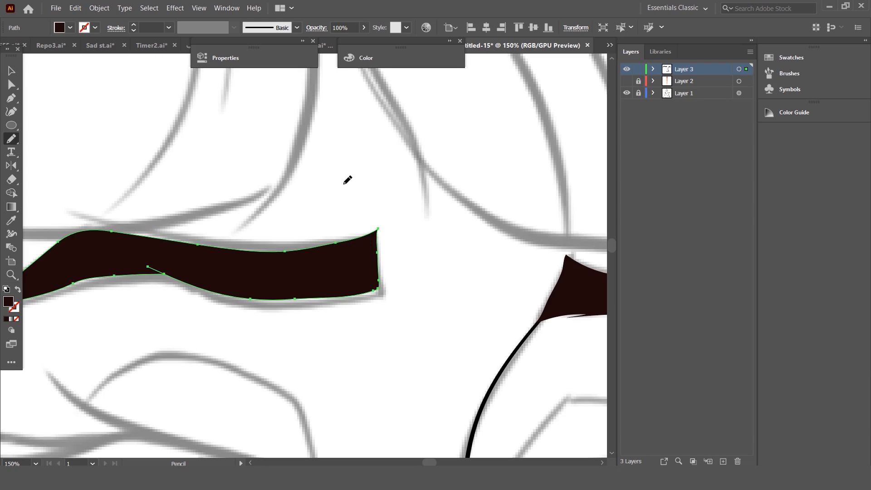
pyautogui.scroll(-4, 348, 180)
pyautogui.click(11, 71)
pyautogui.click(233, 158)
pyautogui.scroll(-1, 208, 195)
pyautogui.scroll(-2, 339, 200)
pyautogui.scroll(2, 339, 200)
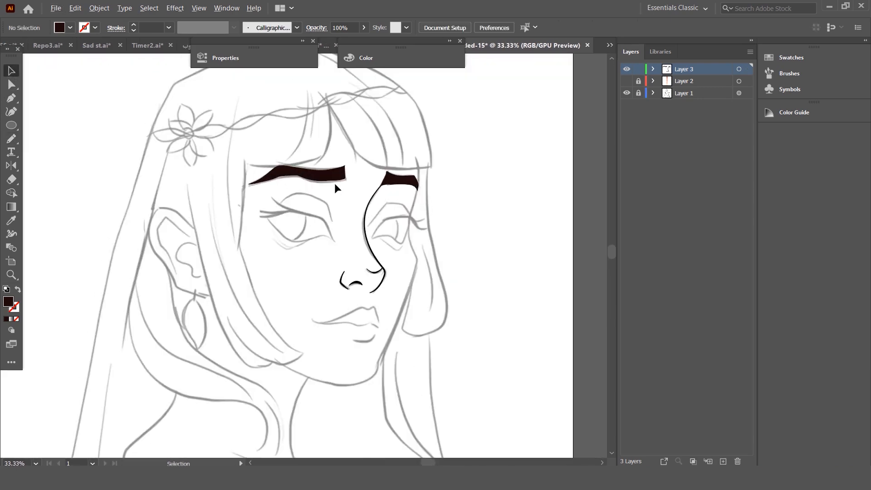
pyautogui.scroll(3, 327, 177)
pyautogui.click(320, 169)
pyautogui.scroll(-2, 322, 179)
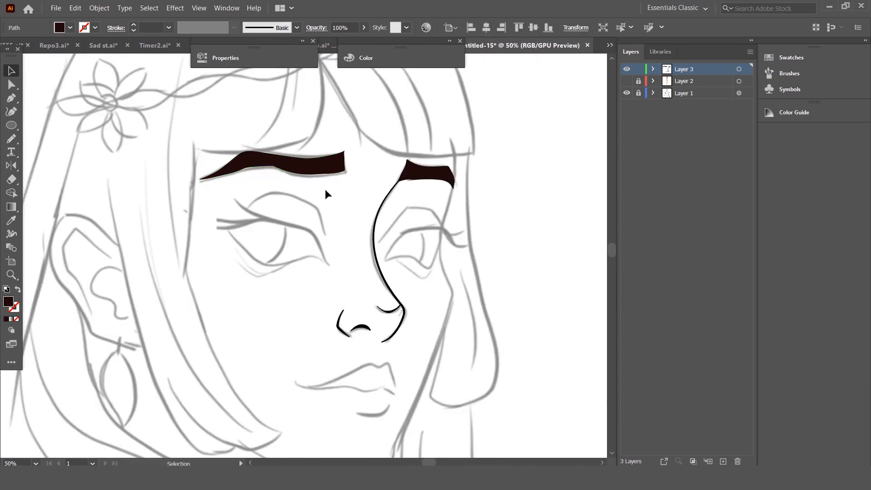
pyautogui.click(325, 189)
# Ink the near eye's upper crease along the sketch with the Paintbrush, using the eyebrows' dark colour as a 2 pt stroke without fill
pyautogui.scroll(2, 301, 148)
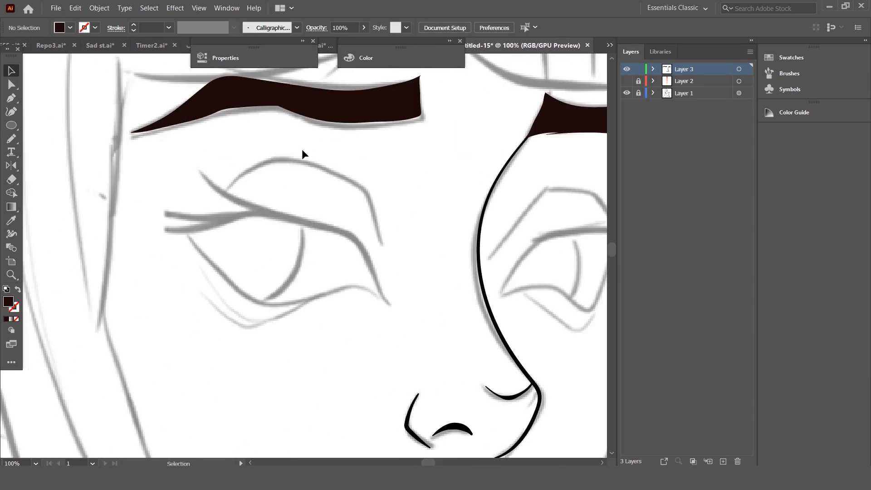
pyautogui.press('b')
pyautogui.moveTo(226, 192); pyautogui.dragTo(273, 163)
pyautogui.hotkey('ctrl', 'z')
pyautogui.hotkey('shift', 'x')
pyautogui.hotkey('shift', 'x')
pyautogui.hotkey('shift', 'x')
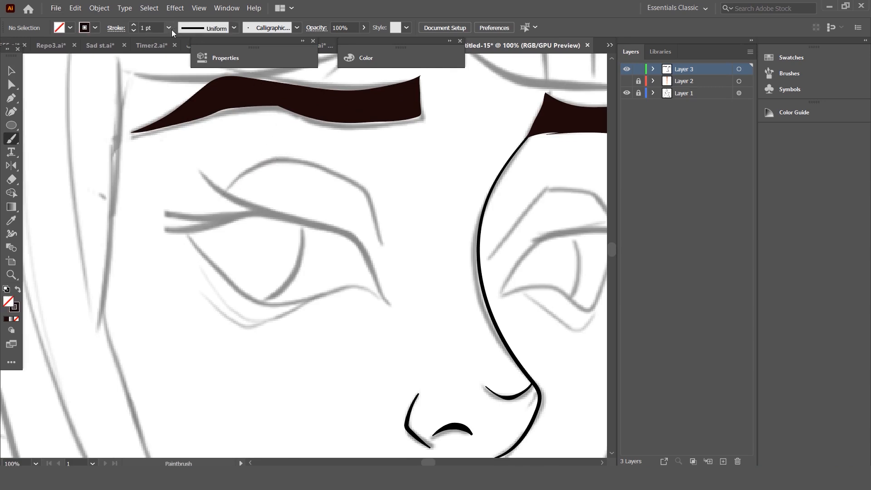
pyautogui.click(169, 28)
pyautogui.click(182, 89)
pyautogui.moveTo(227, 187)
pyautogui.mouseDown()
pyautogui.moveTo(266, 163)
pyautogui.moveTo(305, 162)
pyautogui.moveTo(367, 191)
pyautogui.moveTo(379, 250)
pyautogui.mouseUp()
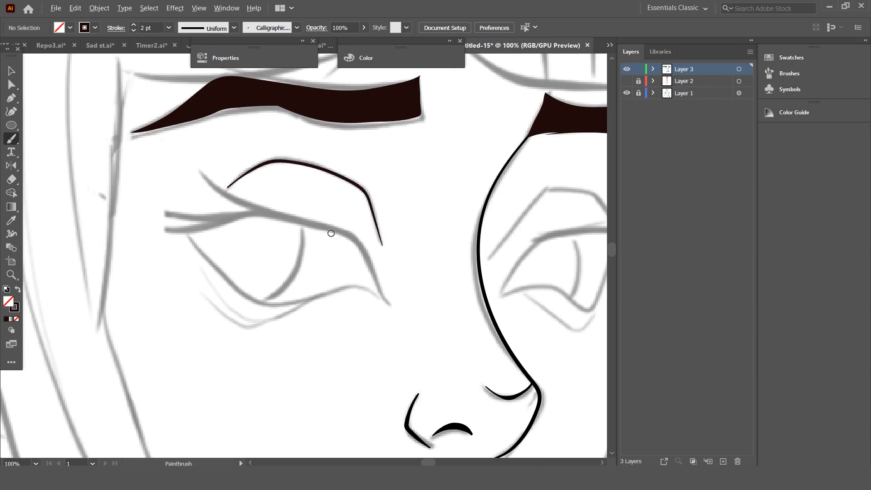
# Ink the far eye's angular upper crease with the Paintbrush, ending where the sketched upper lid meets the face contour
pyautogui.scroll(-3, 332, 232)
pyautogui.scroll(5, 443, 233)
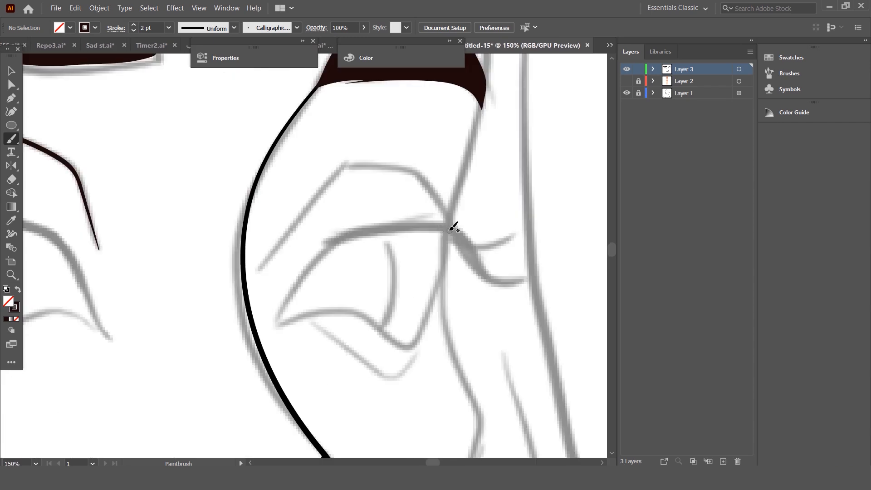
pyautogui.hotkey('ctrl', 'z')
pyautogui.moveTo(263, 262)
pyautogui.mouseDown()
pyautogui.moveTo(340, 172)
pyautogui.moveTo(365, 162)
pyautogui.moveTo(418, 168)
pyautogui.moveTo(450, 229)
pyautogui.mouseUp()
pyautogui.moveTo(485, 101); pyautogui.dragTo(442, 268)
pyautogui.hotkey('ctrl', 'z')
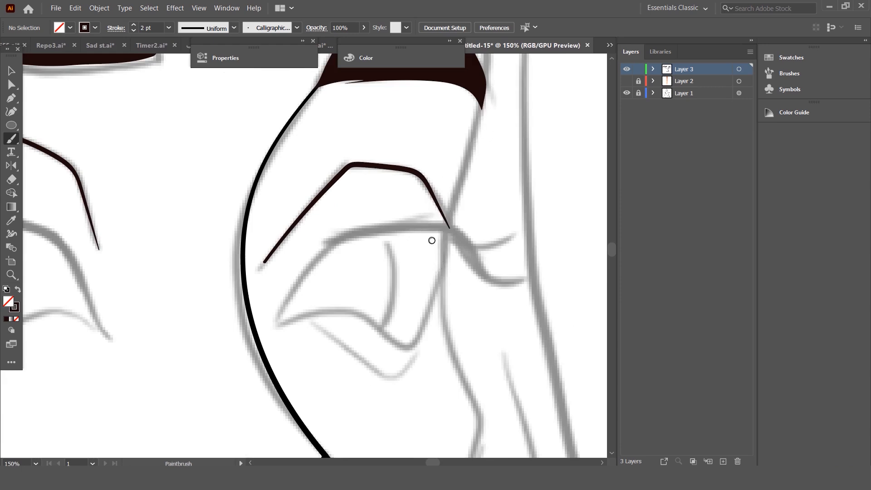
# Ink the short arched line at the mouth's far corner with the Paintbrush, repeating the stroke until it curves smoothly
pyautogui.keyDown('alt'); pyautogui.scroll(-3, 435, 234); pyautogui.keyUp('alt')
pyautogui.scroll(-4, 436, 229)
pyautogui.scroll(-2, 439, 179)
pyautogui.keyDown('alt'); pyautogui.scroll(2, 411, 206); pyautogui.keyUp('alt')
pyautogui.keyDown('alt'); pyautogui.scroll(-2, 403, 222); pyautogui.keyUp('alt')
pyautogui.keyDown('alt'); pyautogui.scroll(2, 333, 273); pyautogui.keyUp('alt')
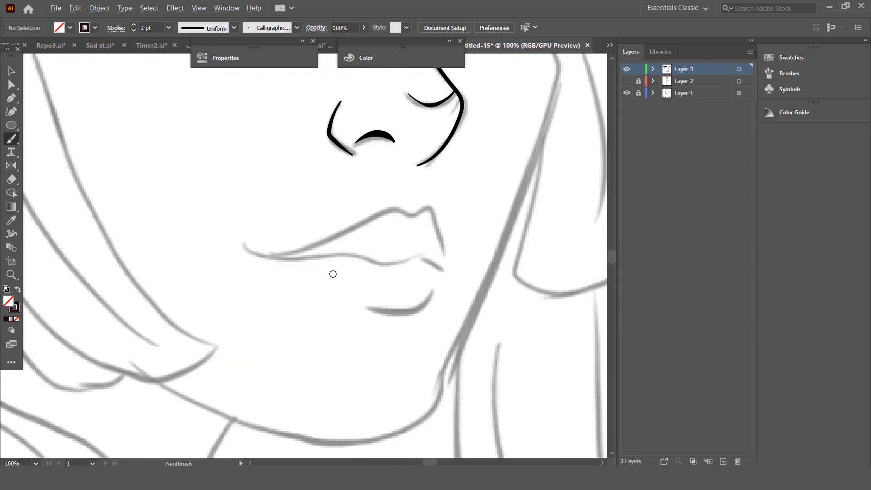
pyautogui.keyDown('alt'); pyautogui.scroll(1, 333, 274); pyautogui.keyUp('alt')
pyautogui.moveTo(507, 272)
pyautogui.mouseDown()
pyautogui.moveTo(490, 258)
pyautogui.moveTo(463, 258)
pyautogui.mouseUp()
pyautogui.hotkey('ctrl', 'z')
pyautogui.moveTo(509, 277); pyautogui.dragTo(461, 249)
pyautogui.hotkey('ctrl', 'z')
pyautogui.moveTo(509, 278)
pyautogui.mouseDown()
pyautogui.moveTo(491, 250)
pyautogui.moveTo(461, 245)
pyautogui.moveTo(404, 260)
pyautogui.mouseUp()
pyautogui.hotkey('ctrl', 'z')
pyautogui.moveTo(469, 241)
pyautogui.mouseDown()
pyautogui.moveTo(417, 259)
pyautogui.moveTo(374, 253)
pyautogui.mouseUp()
pyautogui.hotkey('ctrl', 'z')
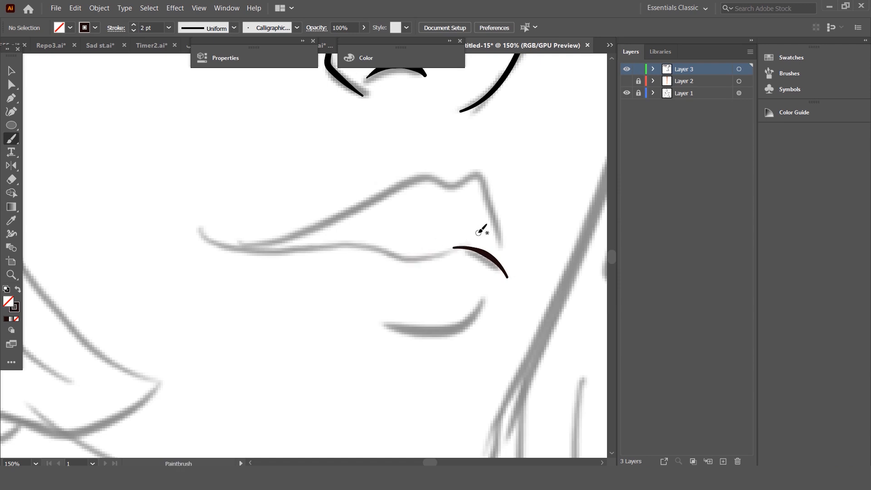
# Ink the wavy parting line of the lips from the far side to the upturned near corner of the mouth
pyautogui.moveTo(448, 249); pyautogui.dragTo(416, 254)
pyautogui.hotkey('ctrl', 'z')
pyautogui.moveTo(478, 233)
pyautogui.mouseDown()
pyautogui.moveTo(393, 255)
pyautogui.moveTo(246, 247)
pyautogui.moveTo(202, 226)
pyautogui.mouseUp()
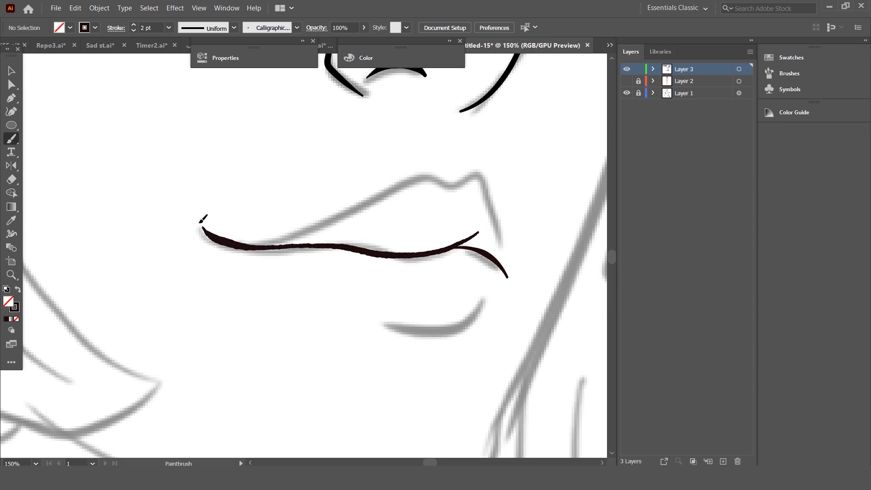
# Ink the upper lip's contour with its cupid's bow, and add the curved line beneath the lower lip
pyautogui.moveTo(272, 249)
pyautogui.mouseDown()
pyautogui.moveTo(344, 224)
pyautogui.moveTo(333, 221)
pyautogui.moveTo(422, 181)
pyautogui.moveTo(501, 200)
pyautogui.moveTo(500, 253)
pyautogui.mouseUp()
pyautogui.hotkey('ctrl', 'z')
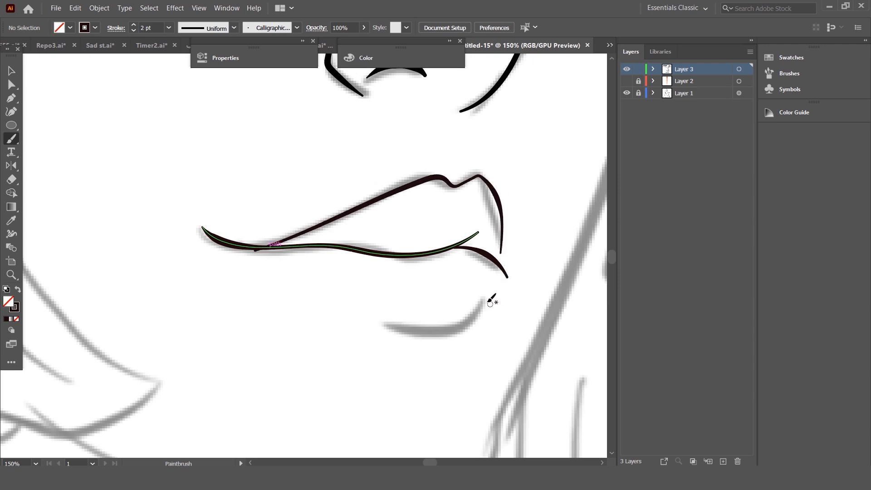
pyautogui.moveTo(486, 300)
pyautogui.mouseDown()
pyautogui.moveTo(419, 329)
pyautogui.moveTo(381, 324)
pyautogui.moveTo(412, 330)
pyautogui.moveTo(490, 307)
pyautogui.moveTo(458, 330)
pyautogui.moveTo(378, 305)
pyautogui.mouseUp()
pyautogui.hotkey('ctrl', 'z')
pyautogui.hotkey('ctrl', 'z')
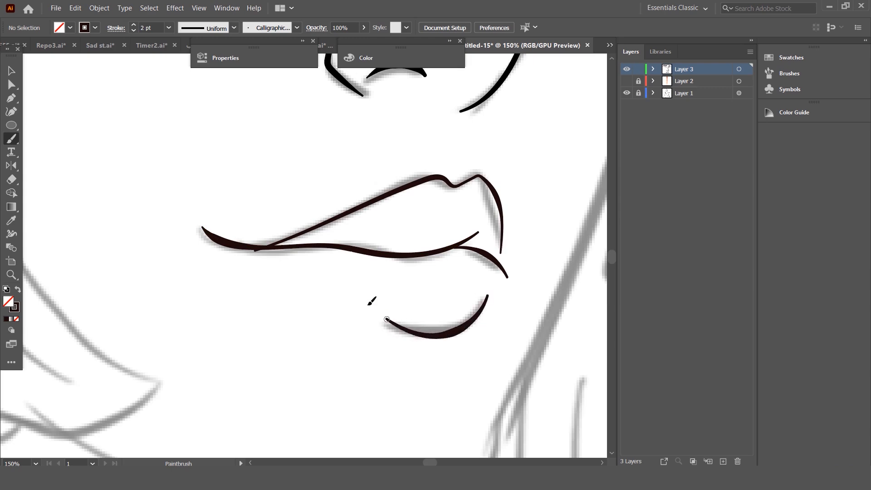
# Ink the ear's outer contour with the Paintbrush from the hair's edge around the rim and down to the lobe
pyautogui.scroll(-3, 426, 225)
pyautogui.scroll(-1, 426, 224)
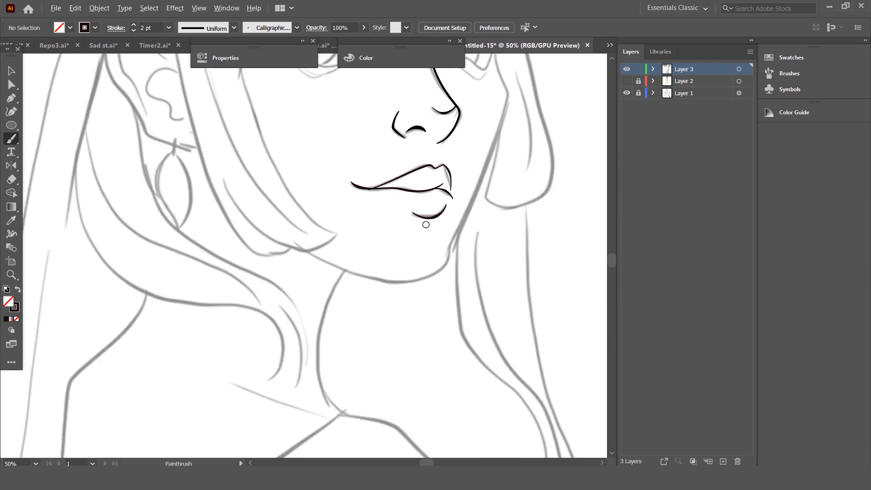
pyautogui.scroll(-2, 425, 223)
pyautogui.scroll(2, 427, 220)
pyautogui.scroll(1, 428, 218)
pyautogui.scroll(2, 284, 175)
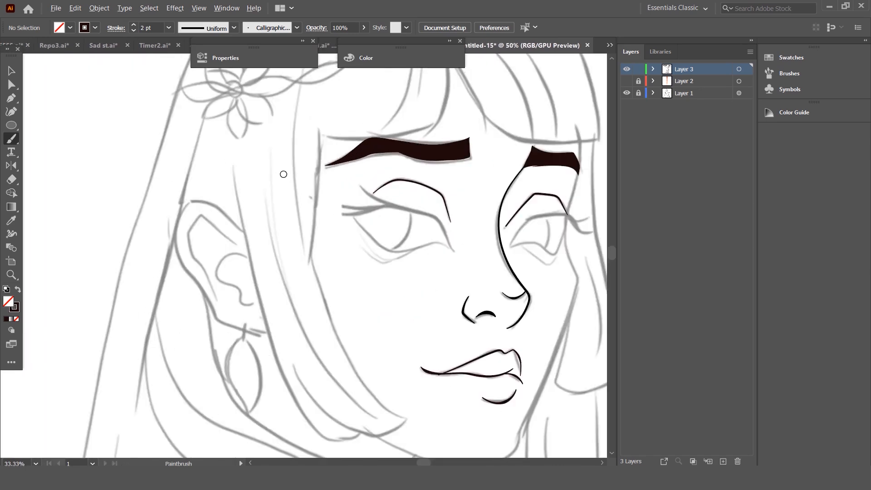
pyautogui.moveTo(231, 251); pyautogui.dragTo(190, 223)
pyautogui.hotkey('ctrl', 'z')
pyautogui.moveTo(231, 253)
pyautogui.mouseDown()
pyautogui.moveTo(183, 210)
pyautogui.moveTo(161, 211)
pyautogui.moveTo(145, 227)
pyautogui.moveTo(143, 286)
pyautogui.moveTo(192, 358)
pyautogui.mouseUp()
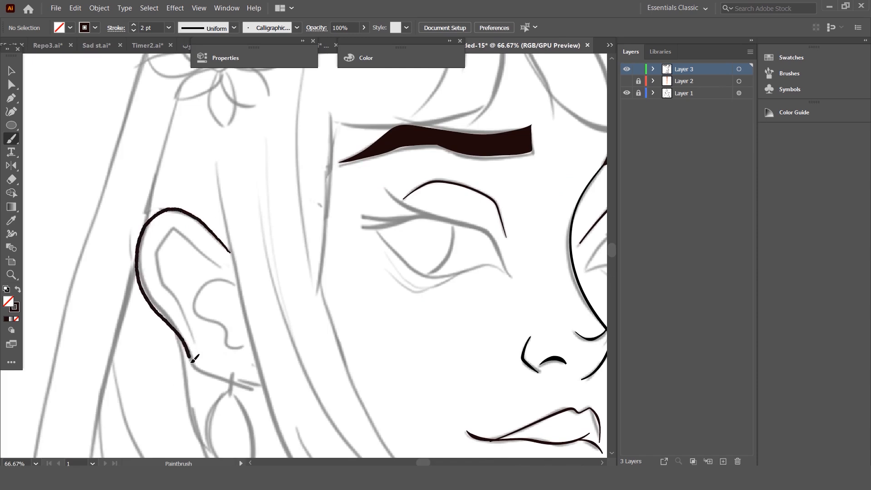
pyautogui.moveTo(224, 382); pyautogui.dragTo(263, 377)
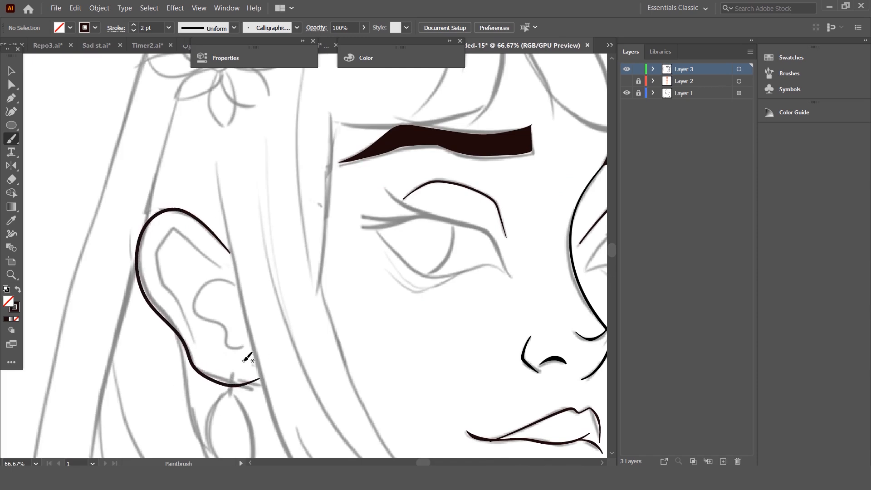
# Ink the curved inner detail of the ear and the fold running inside its rim
pyautogui.moveTo(224, 335)
pyautogui.mouseDown()
pyautogui.moveTo(198, 300)
pyautogui.moveTo(205, 285)
pyautogui.moveTo(230, 274)
pyautogui.moveTo(195, 303)
pyautogui.moveTo(232, 345)
pyautogui.moveTo(248, 339)
pyautogui.mouseUp()
pyautogui.hotkey('ctrl', 'z')
pyautogui.moveTo(223, 266); pyautogui.dragTo(174, 227)
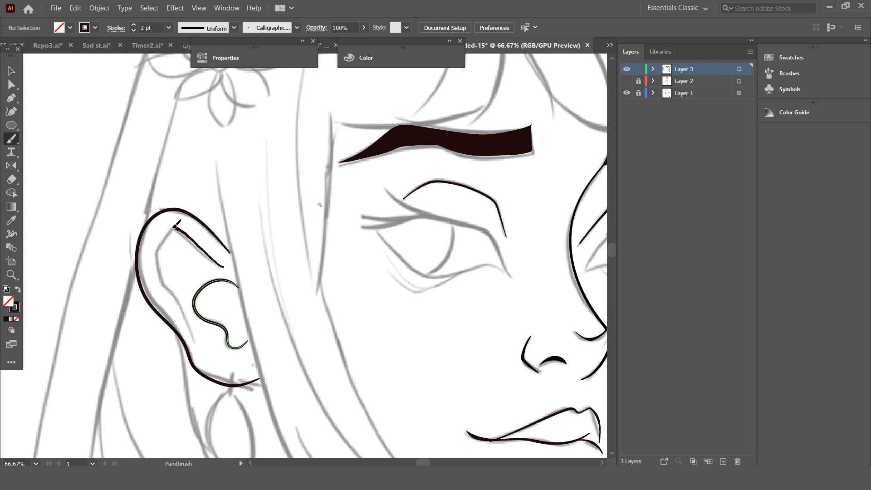
pyautogui.moveTo(155, 258)
pyautogui.mouseDown()
pyautogui.moveTo(204, 344)
pyautogui.moveTo(158, 283)
pyautogui.moveTo(161, 247)
pyautogui.moveTo(179, 230)
pyautogui.moveTo(224, 272)
pyautogui.mouseUp()
pyautogui.hotkey('ctrl', 'z')
# Ink the near eye's thick upper lid line from the inner corner to a tapered, upward-pointing outer tip
pyautogui.scroll(-4, 207, 271)
pyautogui.scroll(4, 225, 261)
pyautogui.scroll(2, 346, 192)
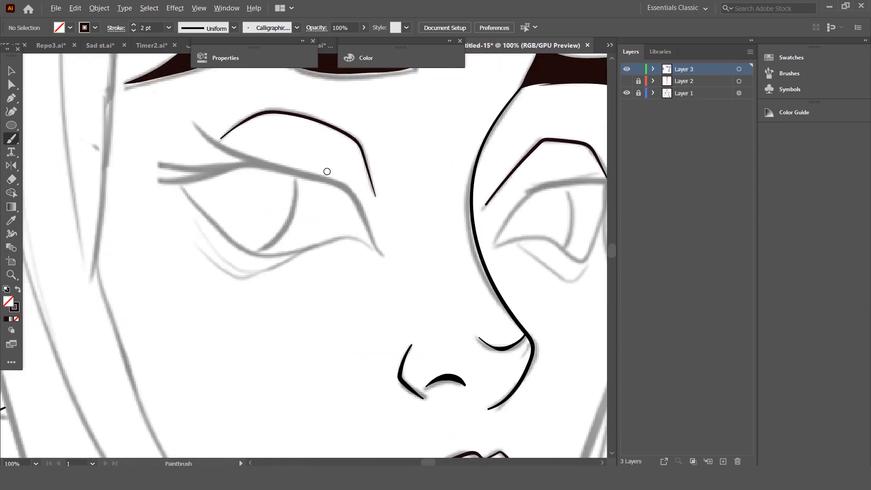
pyautogui.moveTo(145, 190)
pyautogui.mouseDown()
pyautogui.moveTo(194, 201)
pyautogui.moveTo(247, 188)
pyautogui.moveTo(324, 200)
pyautogui.moveTo(352, 215)
pyautogui.moveTo(391, 275)
pyautogui.moveTo(358, 252)
pyautogui.moveTo(337, 254)
pyautogui.mouseUp()
pyautogui.hotkey('ctrl', 'z')
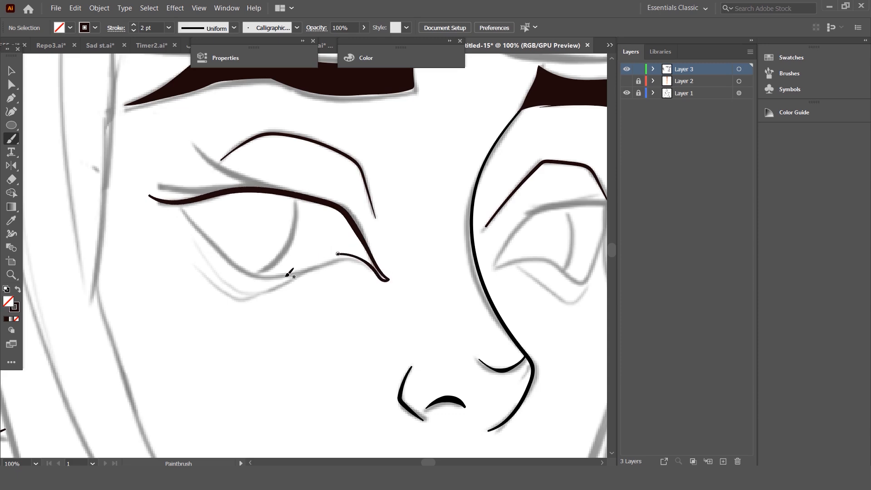
pyautogui.hotkey('ctrl', 'z')
pyautogui.moveTo(387, 280); pyautogui.dragTo(371, 242)
pyautogui.hotkey('ctrl', 'z')
pyautogui.moveTo(389, 278); pyautogui.dragTo(369, 245)
pyautogui.hotkey('ctrl', 'z')
pyautogui.moveTo(390, 278)
pyautogui.mouseDown()
pyautogui.moveTo(349, 215)
pyautogui.moveTo(247, 180)
pyautogui.moveTo(195, 145)
pyautogui.mouseUp()
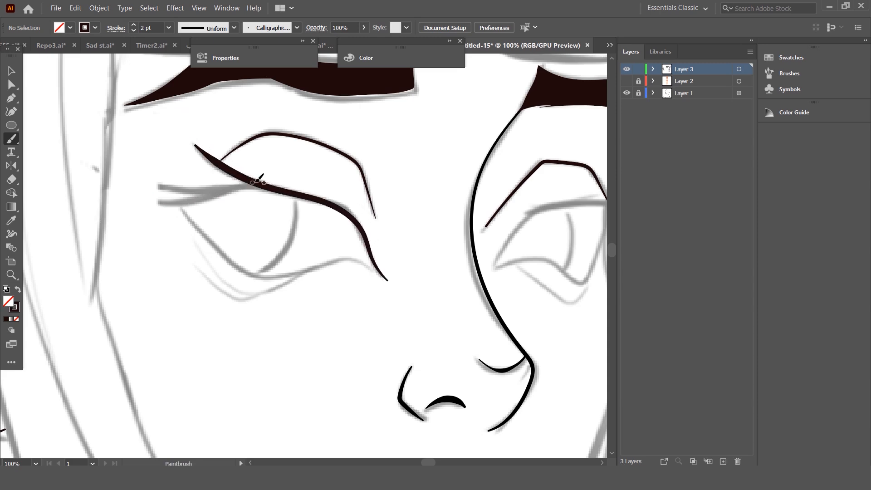
# Paint two tapered lashes sweeping outward from the near eye's upper lid, one above the other
pyautogui.moveTo(245, 180)
pyautogui.mouseDown()
pyautogui.moveTo(178, 175)
pyautogui.moveTo(181, 184)
pyautogui.moveTo(205, 188)
pyautogui.moveTo(237, 186)
pyautogui.moveTo(157, 176)
pyautogui.moveTo(185, 189)
pyautogui.moveTo(250, 182)
pyautogui.moveTo(160, 179)
pyautogui.mouseUp()
pyautogui.hotkey('ctrl', 'z')
pyautogui.hotkey('ctrl', 'z')
pyautogui.hotkey('ctrl', 'z')
pyautogui.hotkey('ctrl', 'z')
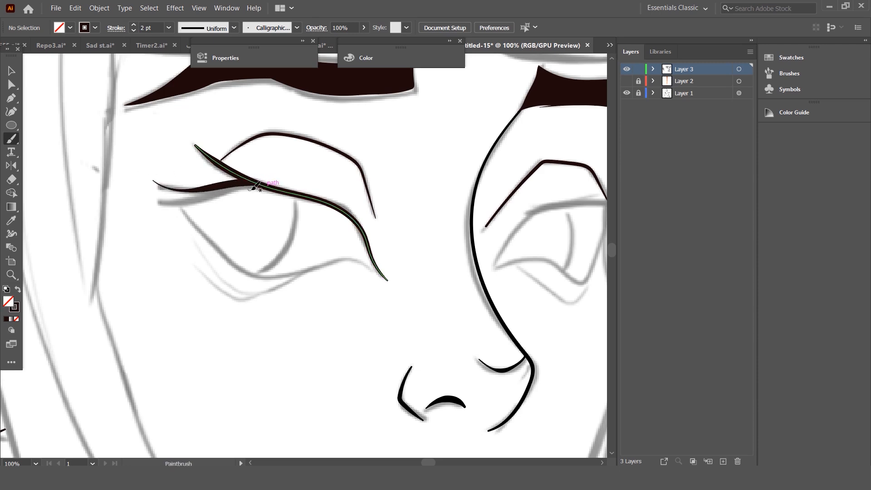
pyautogui.hotkey('ctrl', 'z')
pyautogui.moveTo(242, 179); pyautogui.dragTo(153, 173)
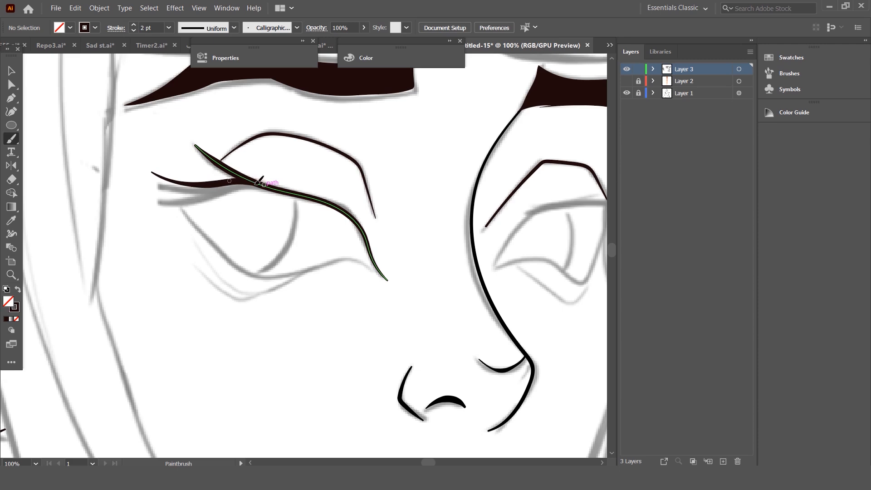
pyautogui.moveTo(266, 182); pyautogui.dragTo(141, 198)
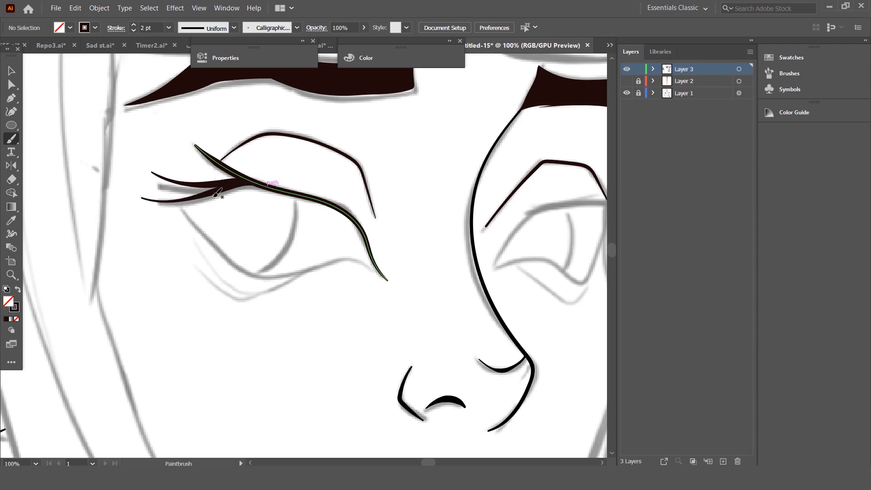
# Ink the near eye's lower lid with the Paintbrush from beneath the outer lashes to the inner corner
pyautogui.press('n')
pyautogui.press('b')
pyautogui.moveTo(180, 199)
pyautogui.mouseDown()
pyautogui.moveTo(191, 220)
pyautogui.moveTo(270, 280)
pyautogui.moveTo(334, 262)
pyautogui.moveTo(377, 272)
pyautogui.mouseUp()
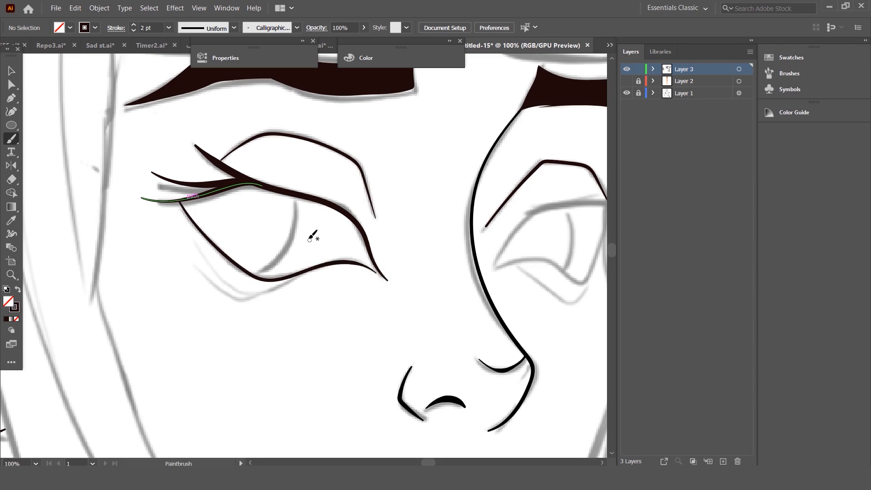
# Try to ink the crease under the near eye's lower lid along the sketch
pyautogui.moveTo(202, 261)
pyautogui.mouseDown()
pyautogui.moveTo(229, 293)
pyautogui.moveTo(264, 294)
pyautogui.moveTo(317, 277)
pyautogui.mouseUp()
pyautogui.hotkey('ctrl', 'z')
pyautogui.moveTo(251, 298)
pyautogui.mouseDown()
pyautogui.moveTo(223, 287)
pyautogui.moveTo(200, 263)
pyautogui.mouseUp()
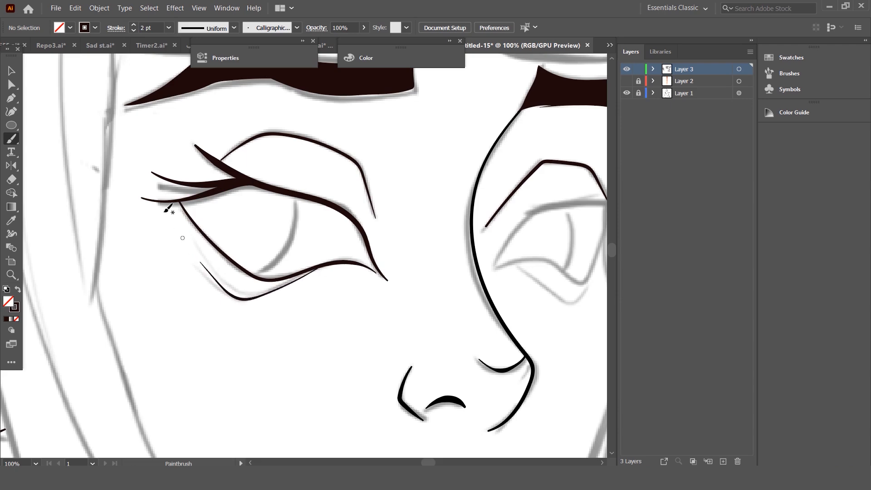
pyautogui.scroll(-3, 259, 272)
pyautogui.scroll(-1, 293, 273)
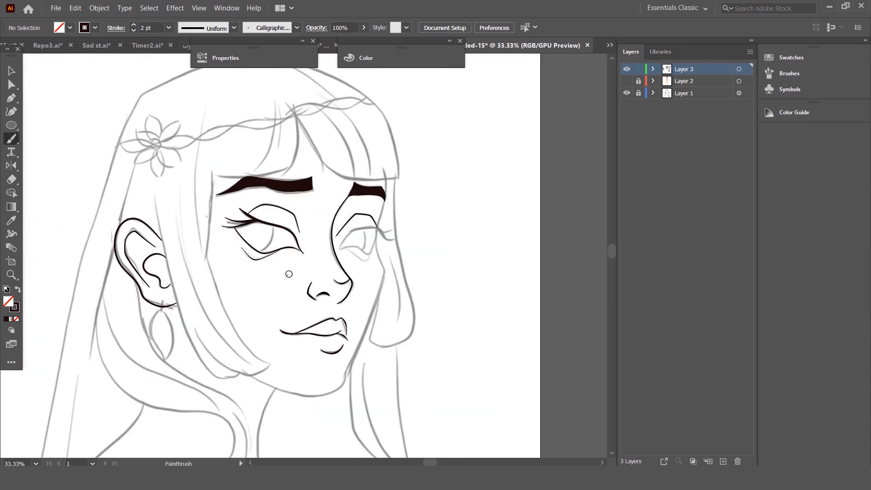
pyautogui.scroll(2, 319, 264)
pyautogui.hotkey('ctrl', 'z')
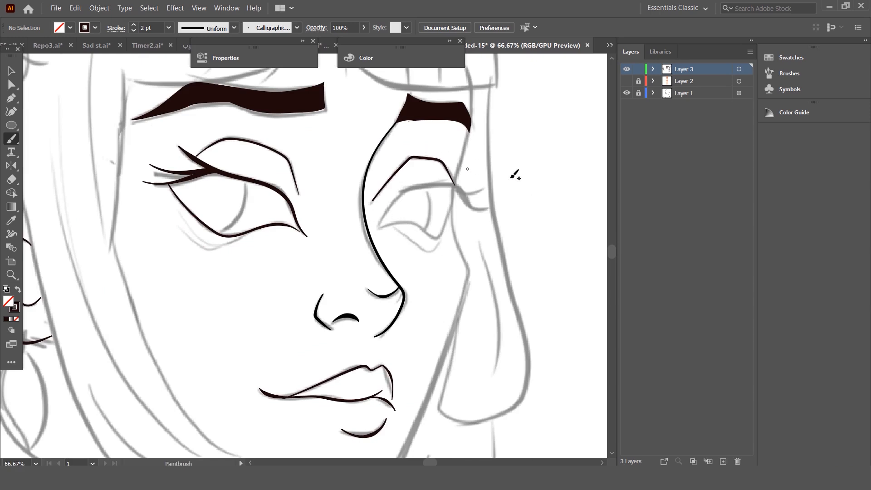
# Ink the far eye's upper lid from its inner corner into a curled outer lash, and add a shorter lash above it
pyautogui.scroll(1, 485, 169)
pyautogui.moveTo(216, 286)
pyautogui.mouseDown()
pyautogui.moveTo(254, 227)
pyautogui.moveTo(286, 200)
pyautogui.mouseUp()
pyautogui.hotkey('ctrl', 'z')
pyautogui.moveTo(213, 284)
pyautogui.mouseDown()
pyautogui.moveTo(277, 204)
pyautogui.moveTo(309, 197)
pyautogui.moveTo(385, 192)
pyautogui.moveTo(425, 235)
pyautogui.moveTo(458, 247)
pyautogui.moveTo(474, 236)
pyautogui.mouseUp()
pyautogui.moveTo(399, 200)
pyautogui.mouseDown()
pyautogui.moveTo(424, 209)
pyautogui.moveTo(467, 189)
pyautogui.moveTo(427, 212)
pyautogui.moveTo(389, 191)
pyautogui.moveTo(360, 268)
pyautogui.moveTo(365, 276)
pyautogui.moveTo(386, 200)
pyautogui.moveTo(365, 281)
pyautogui.moveTo(343, 311)
pyautogui.moveTo(287, 277)
pyautogui.moveTo(258, 274)
pyautogui.moveTo(214, 293)
pyautogui.moveTo(205, 284)
pyautogui.moveTo(258, 266)
pyautogui.moveTo(299, 284)
pyautogui.mouseUp()
pyautogui.hotkey('ctrl', 'z')
pyautogui.hotkey('ctrl', 'z')
pyautogui.hotkey('ctrl', 'z')
pyautogui.hotkey('ctrl', 'z')
pyautogui.hotkey('ctrl', 'z')
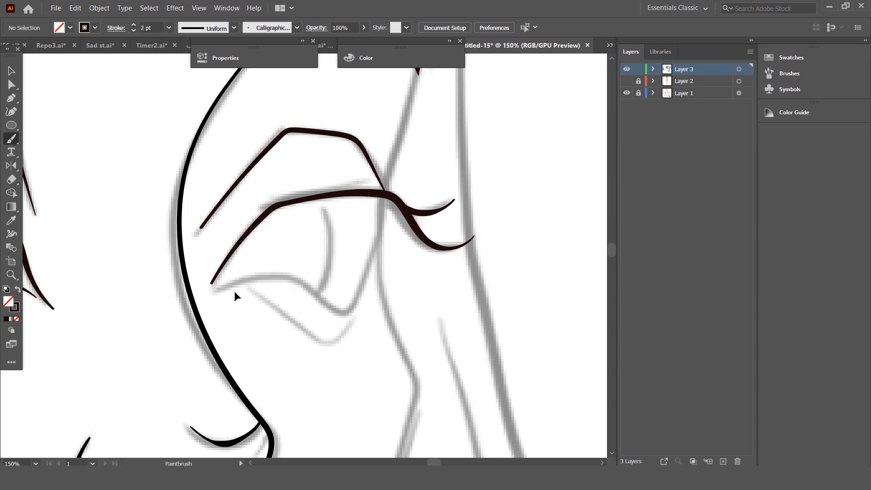
# Ink the far eye's lower lid from its inner corner to the upper lid's outer end, and add a crease beneath it
pyautogui.moveTo(227, 284)
pyautogui.mouseDown()
pyautogui.moveTo(258, 272)
pyautogui.moveTo(287, 274)
pyautogui.moveTo(348, 308)
pyautogui.moveTo(376, 267)
pyautogui.moveTo(382, 191)
pyautogui.mouseUp()
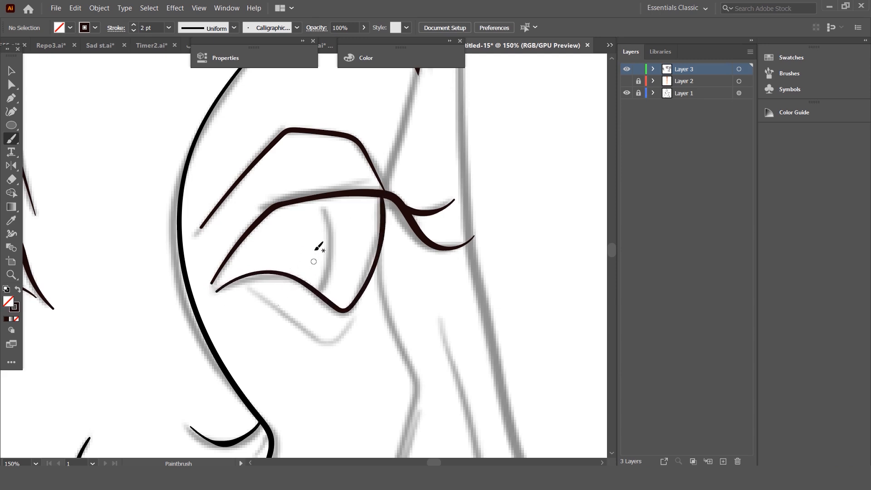
pyautogui.moveTo(256, 293)
pyautogui.mouseDown()
pyautogui.moveTo(309, 326)
pyautogui.moveTo(355, 327)
pyautogui.moveTo(360, 307)
pyautogui.moveTo(349, 329)
pyautogui.moveTo(247, 294)
pyautogui.mouseUp()
pyautogui.hotkey('ctrl', 'z')
pyautogui.scroll(-5, 313, 236)
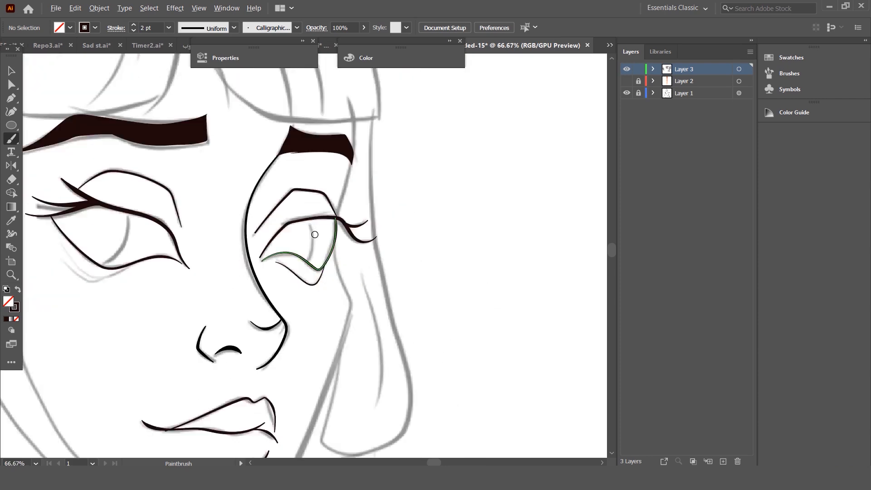
pyautogui.scroll(2, 236, 231)
pyautogui.scroll(1, 248, 215)
pyautogui.scroll(1, 249, 213)
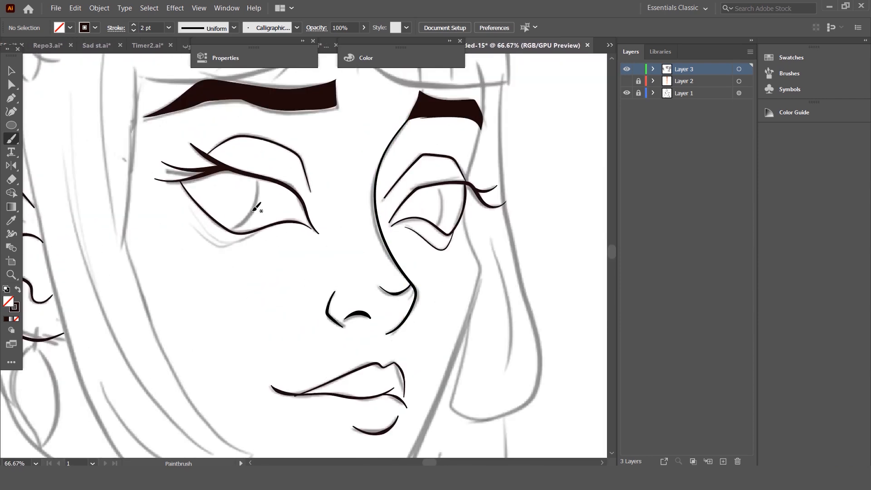
# Redraw the crease under the far eye's lower lid as a thin stroke following the sketch
pyautogui.hotkey('ctrl', 'z')
pyautogui.moveTo(423, 235); pyautogui.dragTo(393, 226)
pyautogui.hotkey('ctrl', 'z')
pyautogui.moveTo(454, 232); pyautogui.dragTo(452, 233)
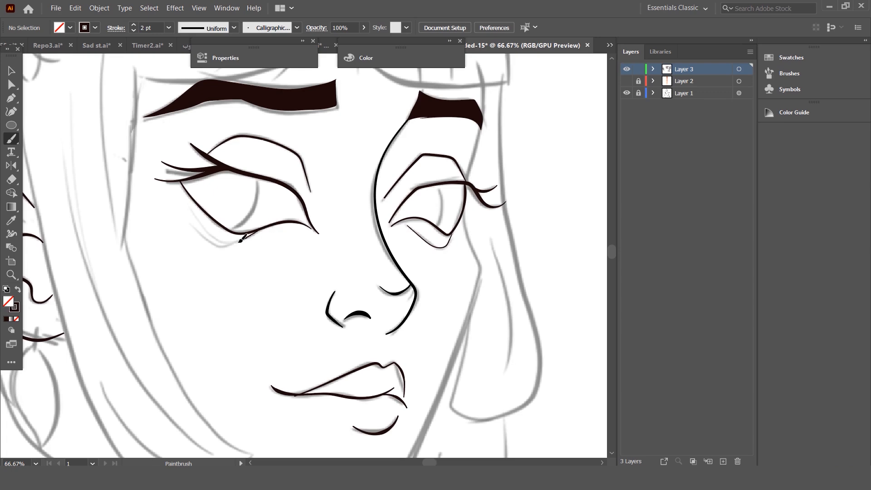
pyautogui.moveTo(186, 211); pyautogui.dragTo(182, 194)
pyautogui.moveTo(262, 231); pyautogui.dragTo(264, 230)
pyautogui.hotkey('ctrl', 'z')
pyautogui.moveTo(182, 197); pyautogui.dragTo(176, 194)
pyautogui.scroll(-3, 215, 192)
pyautogui.scroll(3, 207, 188)
pyautogui.hotkey('ctrl', 'z')
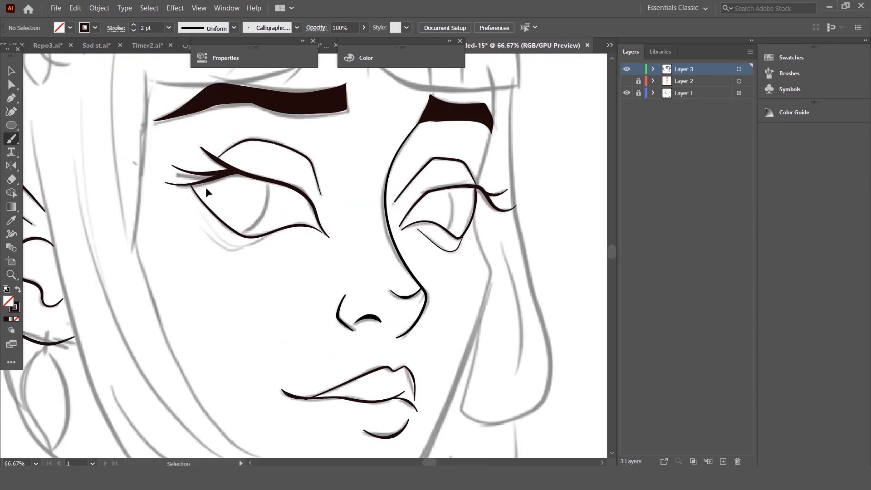
# Ink the crease under the near eye with a thin stroke from below the outer lashes to the middle of the lower lid
pyautogui.moveTo(231, 249)
pyautogui.mouseDown()
pyautogui.moveTo(189, 196)
pyautogui.moveTo(198, 219)
pyautogui.mouseUp()
pyautogui.hotkey('ctrl', 'z')
pyautogui.moveTo(237, 250); pyautogui.dragTo(285, 224)
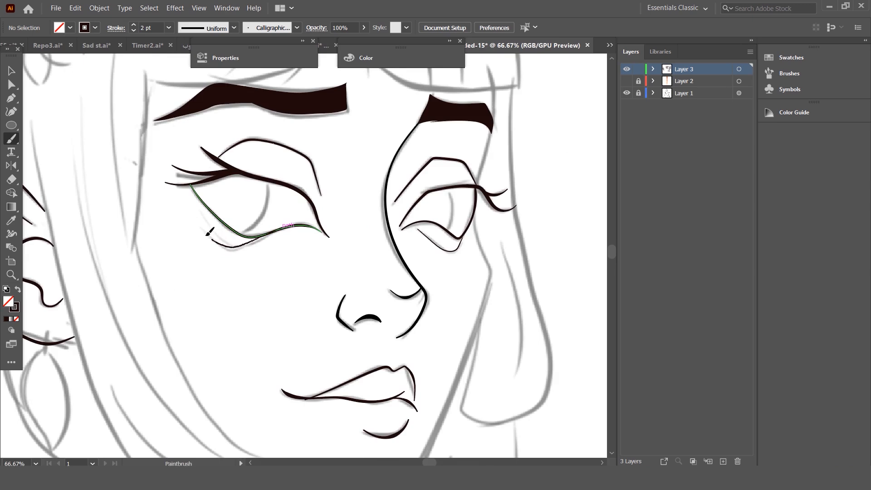
pyautogui.moveTo(186, 206); pyautogui.dragTo(198, 215)
pyautogui.moveTo(245, 250)
pyautogui.mouseDown()
pyautogui.moveTo(276, 233)
pyautogui.moveTo(252, 245)
pyautogui.moveTo(204, 226)
pyautogui.moveTo(185, 198)
pyautogui.mouseUp()
pyautogui.hotkey('ctrl', 'z')
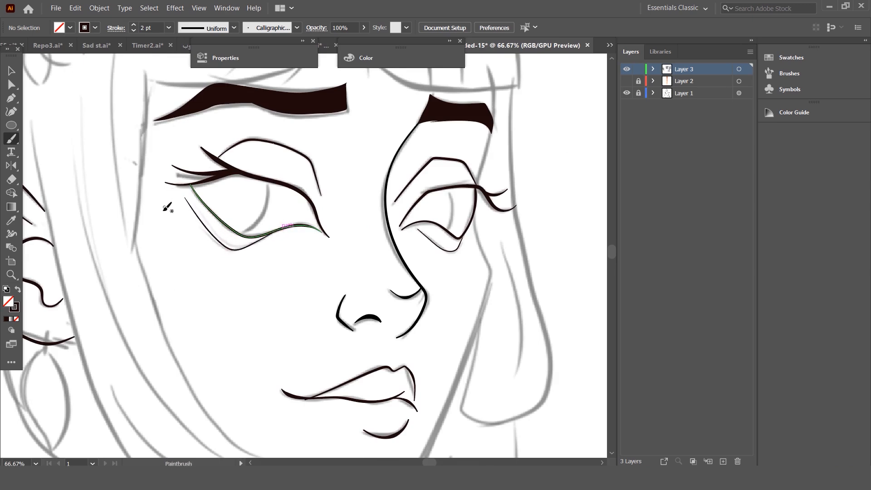
# Ink the far side of the face from the fringe past the eye's outer corner and down the cheek toward the chin
pyautogui.scroll(-3, 182, 192)
pyautogui.scroll(2, 291, 186)
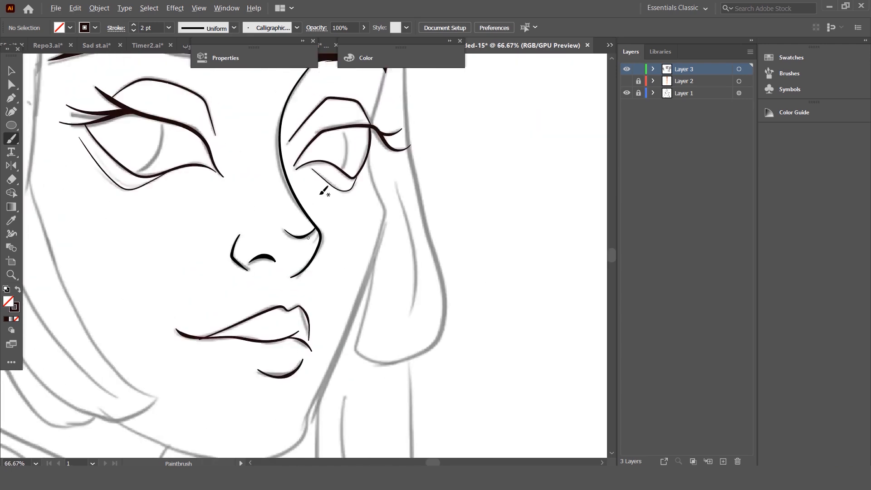
pyautogui.scroll(2, 324, 190)
pyautogui.moveTo(393, 102); pyautogui.dragTo(378, 181)
pyautogui.hotkey('ctrl', 'z')
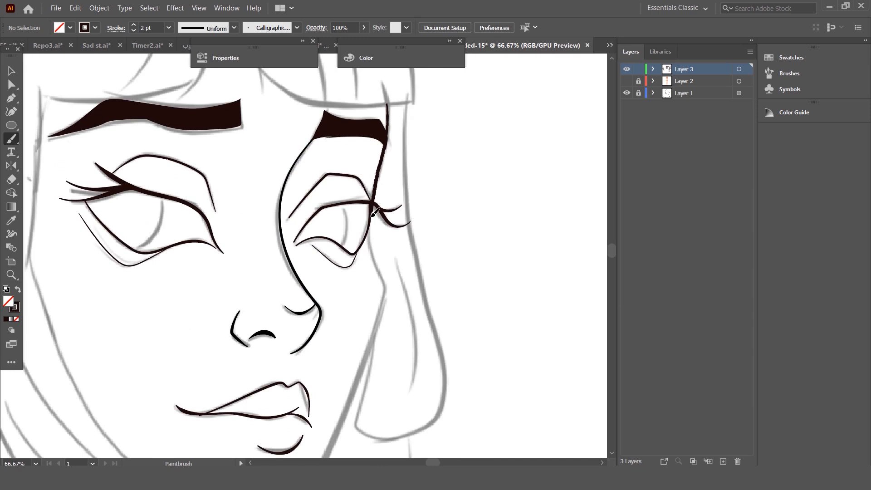
pyautogui.moveTo(385, 287); pyautogui.dragTo(330, 447)
pyautogui.scroll(-2, 325, 441)
pyautogui.scroll(-2, 325, 441)
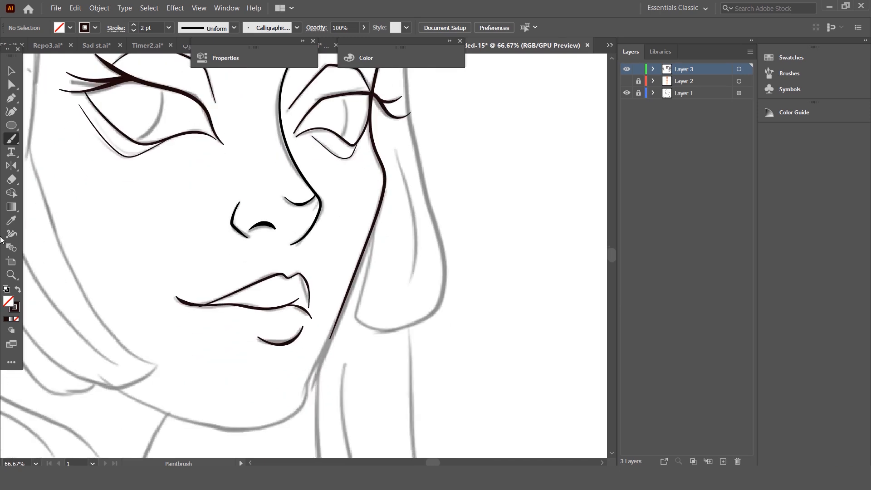
# Extend the selected cheek stroke around the chin and along the jaw to the side lock's tip, leaving nothing selected
pyautogui.click(12, 71)
pyautogui.scroll(-2, 294, 189)
pyautogui.moveTo(341, 218); pyautogui.dragTo(366, 255)
pyautogui.scroll(-2, 390, 241)
pyautogui.press('b')
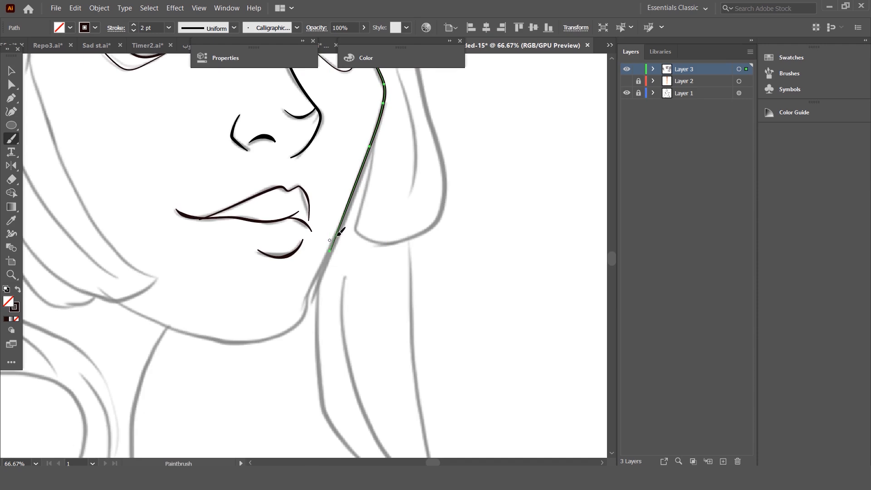
pyautogui.moveTo(311, 283); pyautogui.dragTo(342, 235)
pyautogui.moveTo(296, 327); pyautogui.dragTo(339, 245)
pyautogui.moveTo(136, 303); pyautogui.dragTo(119, 298)
pyautogui.hotkey('ctrl', 'shift', 'a')
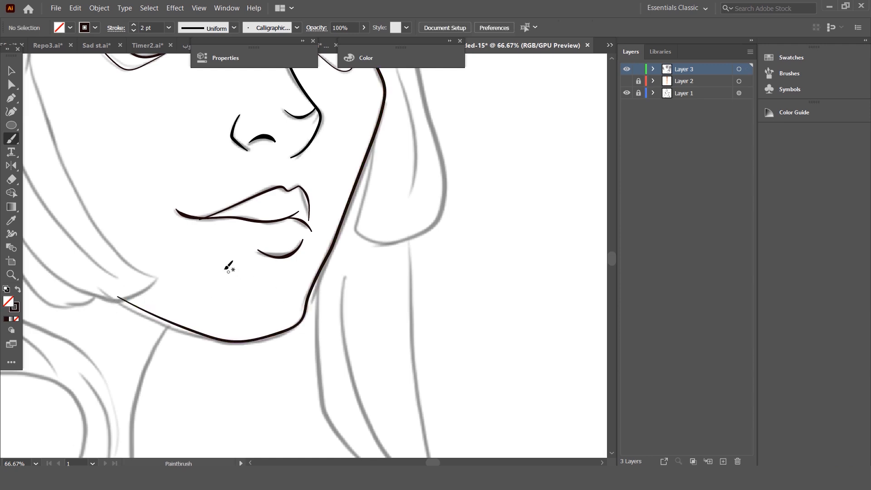
# Ink the far-side fringe from the parting along its lower edge above the brow and up the outer side of the hair
pyautogui.scroll(-3, 327, 208)
pyautogui.scroll(1, 282, 216)
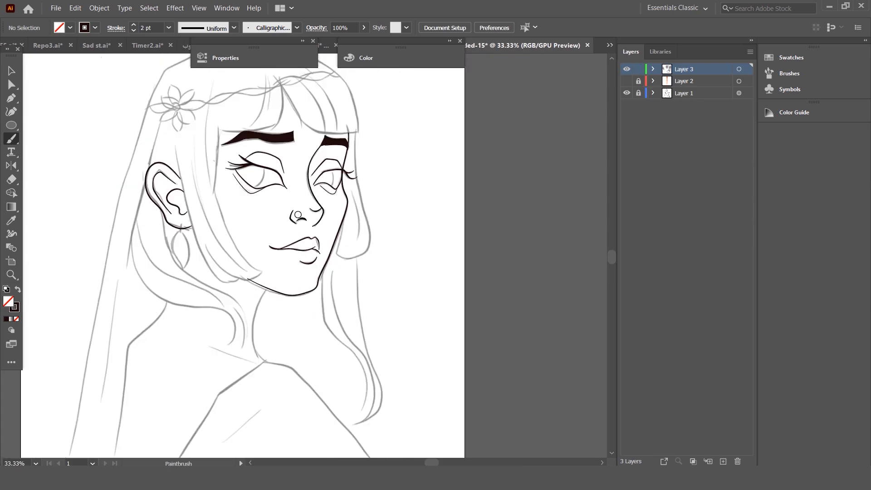
pyautogui.scroll(3, 215, 171)
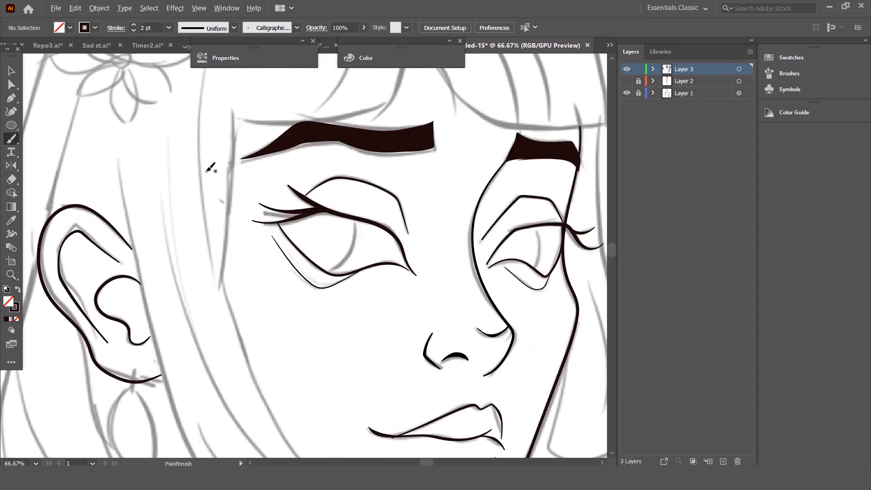
pyautogui.scroll(-2, 210, 166)
pyautogui.scroll(1, 208, 170)
pyautogui.scroll(2, 208, 170)
pyautogui.scroll(-1, 210, 164)
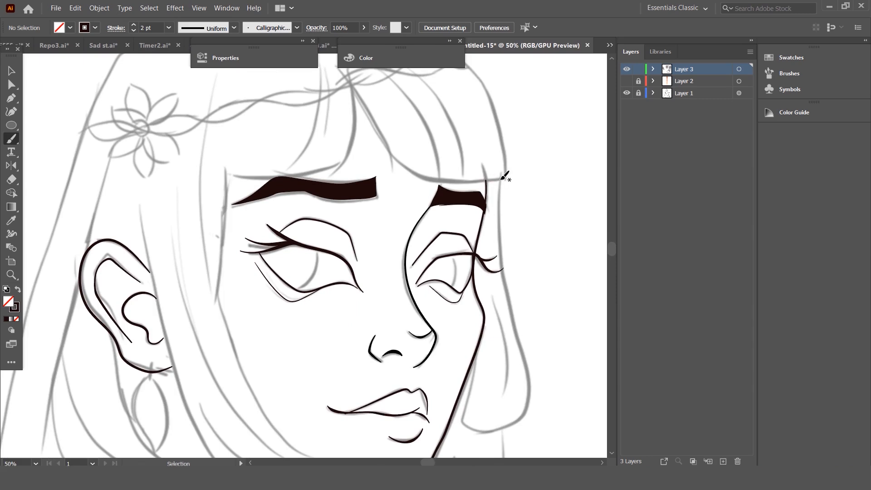
pyautogui.moveTo(476, 182)
pyautogui.mouseDown()
pyautogui.moveTo(422, 171)
pyautogui.moveTo(382, 144)
pyautogui.moveTo(346, 69)
pyautogui.mouseUp()
pyautogui.hotkey('ctrl', 'z')
pyautogui.moveTo(372, 112); pyautogui.dragTo(396, 171)
pyautogui.moveTo(390, 141); pyautogui.dragTo(428, 181)
pyautogui.hotkey('ctrl', 'z')
pyautogui.moveTo(389, 142)
pyautogui.mouseDown()
pyautogui.moveTo(425, 177)
pyautogui.moveTo(499, 177)
pyautogui.moveTo(499, 126)
pyautogui.moveTo(486, 85)
pyautogui.moveTo(464, 62)
pyautogui.mouseUp()
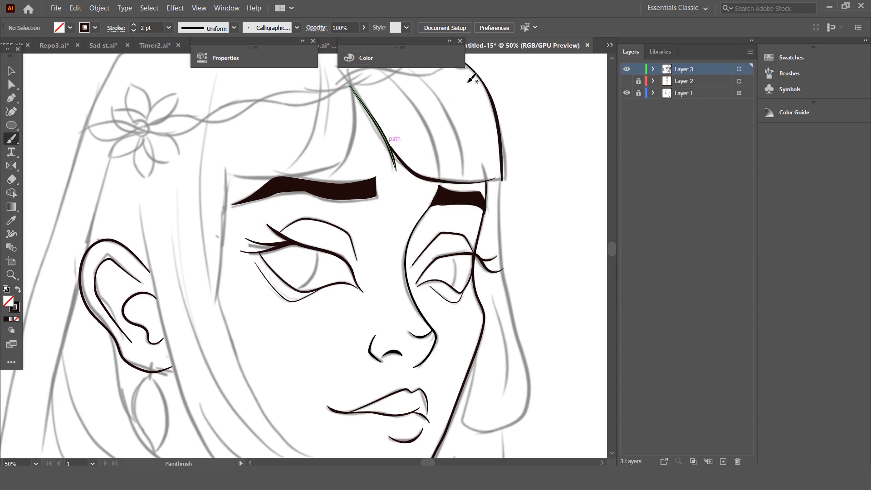
# Replace the far side's outer hair stroke with one curve from the fringe's outer corner up to the crown
pyautogui.scroll(4, 467, 82)
pyautogui.scroll(-1, 466, 83)
pyautogui.scroll(2, 471, 94)
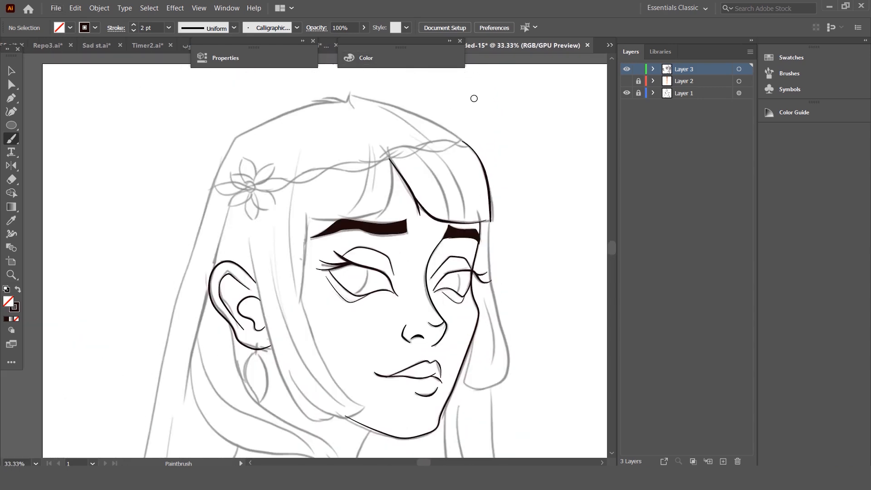
pyautogui.hotkey('ctrl', 'z')
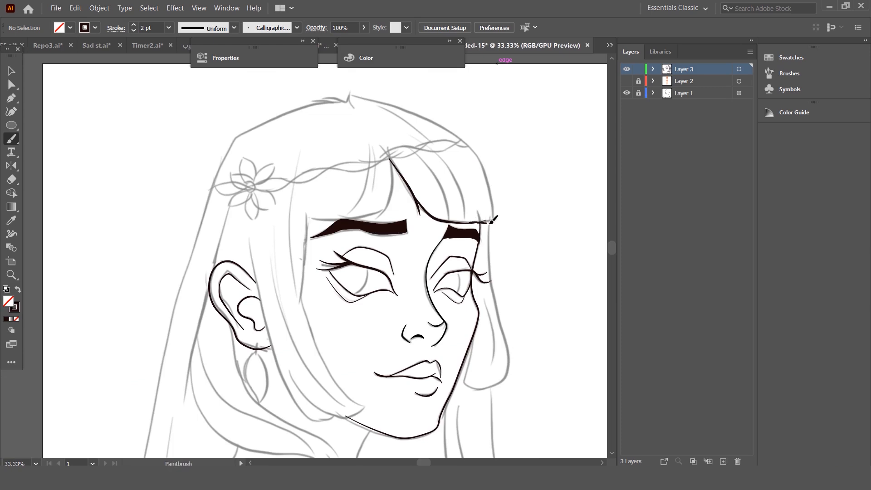
pyautogui.moveTo(497, 222)
pyautogui.mouseDown()
pyautogui.moveTo(477, 221)
pyautogui.moveTo(480, 148)
pyautogui.moveTo(443, 118)
pyautogui.moveTo(388, 97)
pyautogui.moveTo(335, 96)
pyautogui.mouseUp()
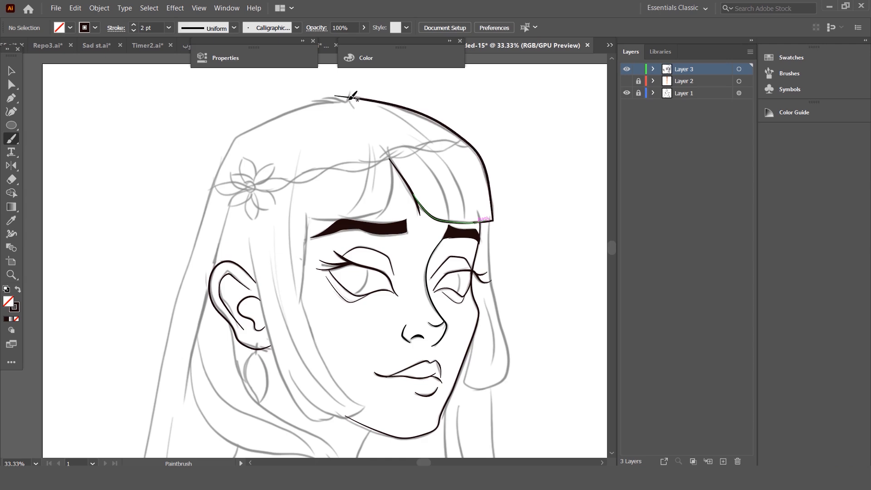
# Ink the small tuft at the crown and the near-side hair outline over the head and down past the flower
pyautogui.moveTo(346, 97); pyautogui.dragTo(320, 97)
pyautogui.hotkey('ctrl', 'z')
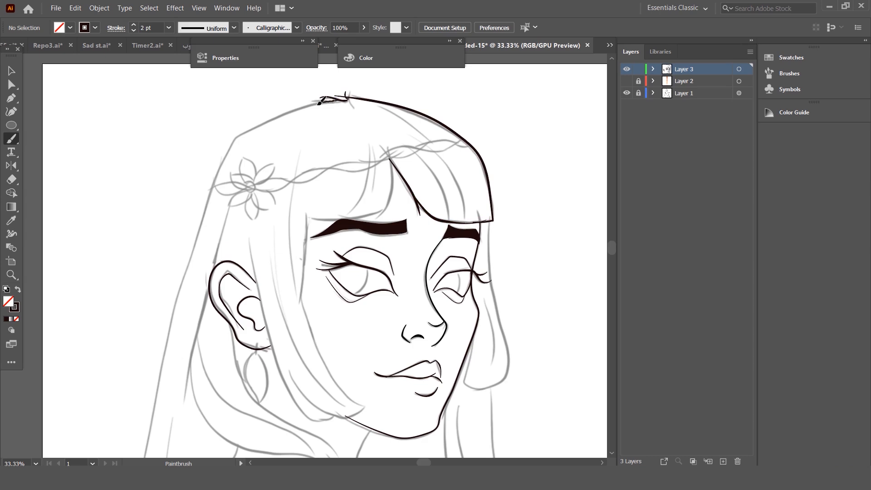
pyautogui.moveTo(227, 154); pyautogui.dragTo(175, 312)
pyautogui.scroll(-1, 178, 357)
pyautogui.scroll(-3, 178, 357)
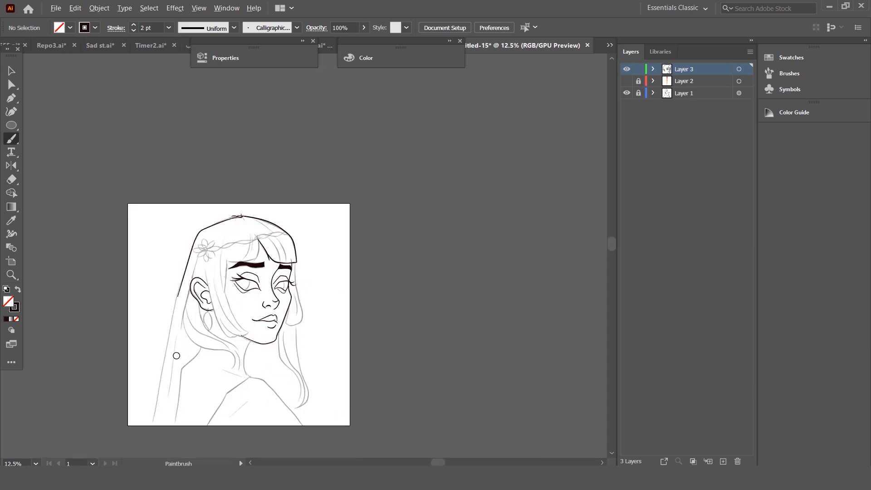
# Select the near-side hair outline and extend it along the long hair to the artboard's lower edge, leaving nothing selected
pyautogui.scroll(2, 176, 356)
pyautogui.scroll(-1, 175, 354)
pyautogui.click(12, 71)
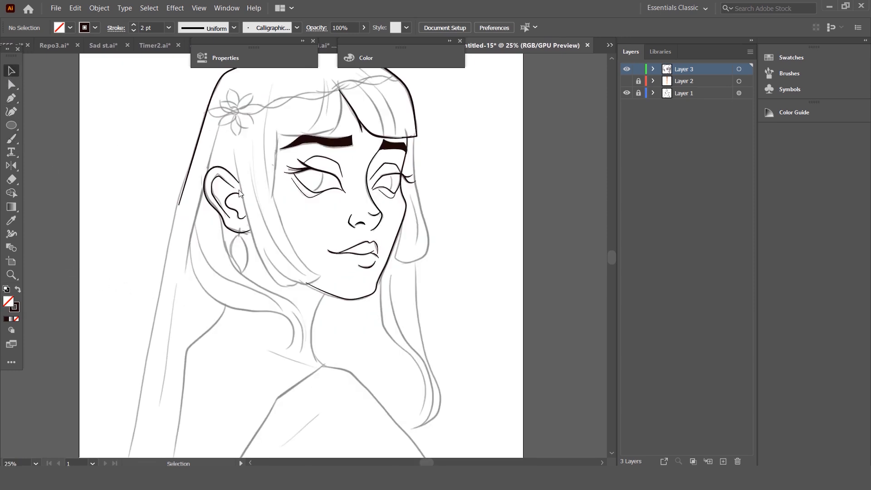
pyautogui.moveTo(173, 184); pyautogui.dragTo(200, 239)
pyautogui.scroll(-1, 200, 238)
pyautogui.press('b')
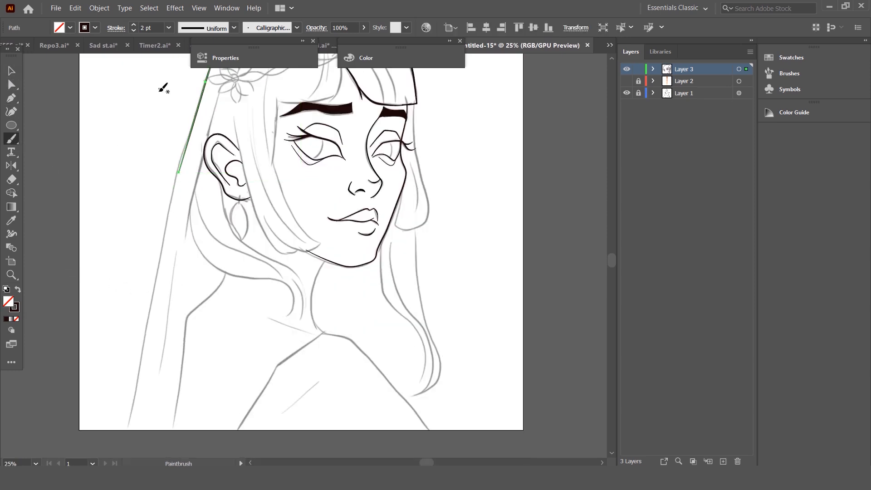
pyautogui.moveTo(200, 105); pyautogui.dragTo(156, 236)
pyautogui.hotkey('ctrl', 'z')
pyautogui.moveTo(198, 112); pyautogui.dragTo(146, 339)
pyautogui.moveTo(133, 409); pyautogui.dragTo(127, 426)
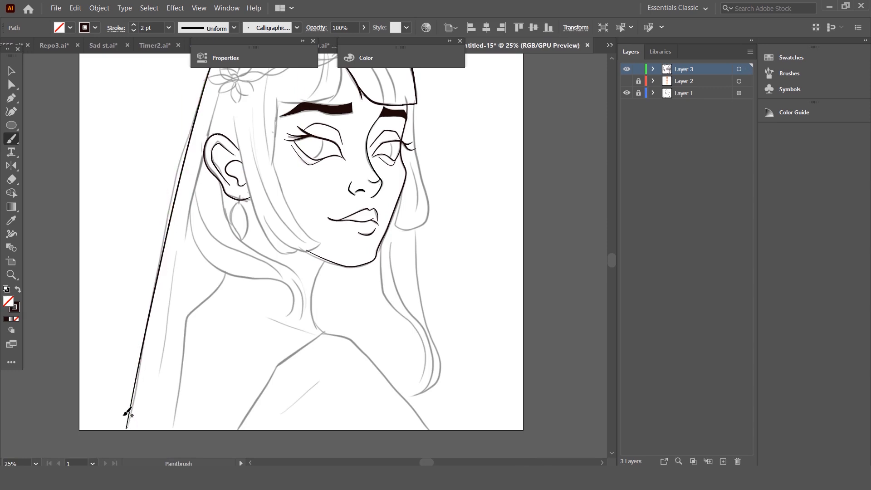
pyautogui.hotkey('ctrl', 'shift', 'a')
# Ink the near-side fringe with a strand from the parting, the lower edge above the brow and an inner strand
pyautogui.scroll(4, 190, 235)
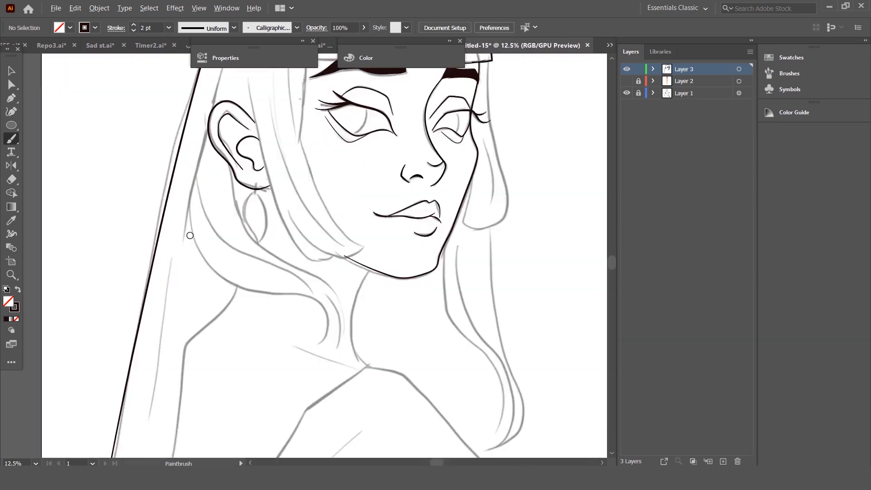
pyautogui.scroll(-3, 190, 235)
pyautogui.scroll(4, 243, 214)
pyautogui.scroll(-3, 396, 176)
pyautogui.scroll(4, 408, 159)
pyautogui.scroll(3, 431, 145)
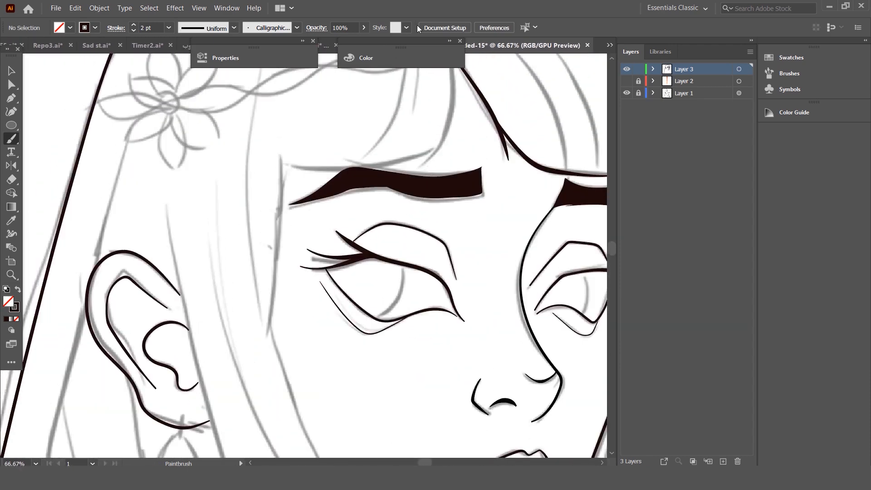
pyautogui.scroll(3, 446, 196)
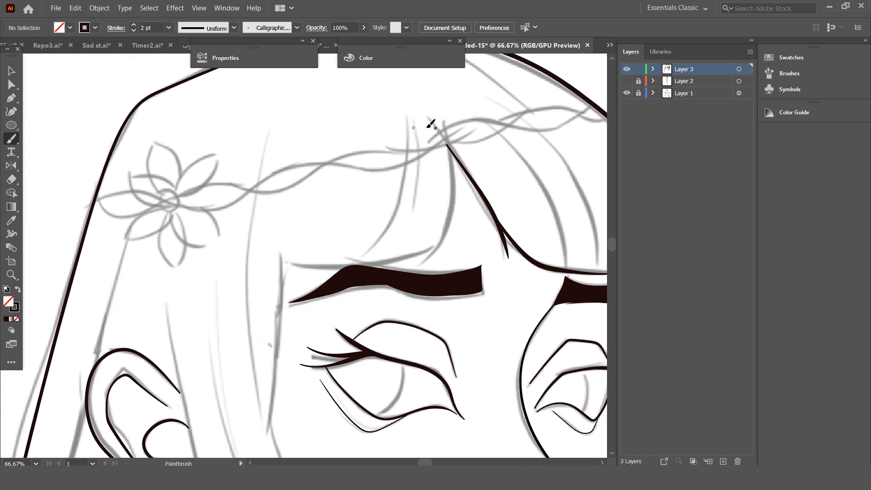
pyautogui.moveTo(446, 141)
pyautogui.mouseDown()
pyautogui.moveTo(447, 221)
pyautogui.moveTo(424, 270)
pyautogui.mouseUp()
pyautogui.moveTo(441, 241)
pyautogui.mouseDown()
pyautogui.moveTo(374, 260)
pyautogui.moveTo(285, 249)
pyautogui.moveTo(360, 260)
pyautogui.moveTo(413, 249)
pyautogui.moveTo(440, 228)
pyautogui.mouseUp()
pyautogui.hotkey('ctrl', 'z')
pyautogui.hotkey('ctrl', 'z')
pyautogui.moveTo(420, 257); pyautogui.dragTo(285, 259)
pyautogui.moveTo(409, 148)
pyautogui.mouseDown()
pyautogui.moveTo(377, 243)
pyautogui.moveTo(355, 261)
pyautogui.mouseUp()
# Ink the side lock's front edge from above the fringe's outer end straight down past the near eye
pyautogui.moveTo(280, 201)
pyautogui.mouseDown()
pyautogui.moveTo(282, 315)
pyautogui.moveTo(267, 401)
pyautogui.mouseUp()
pyautogui.scroll(-3, 250, 381)
pyautogui.scroll(-5, 263, 335)
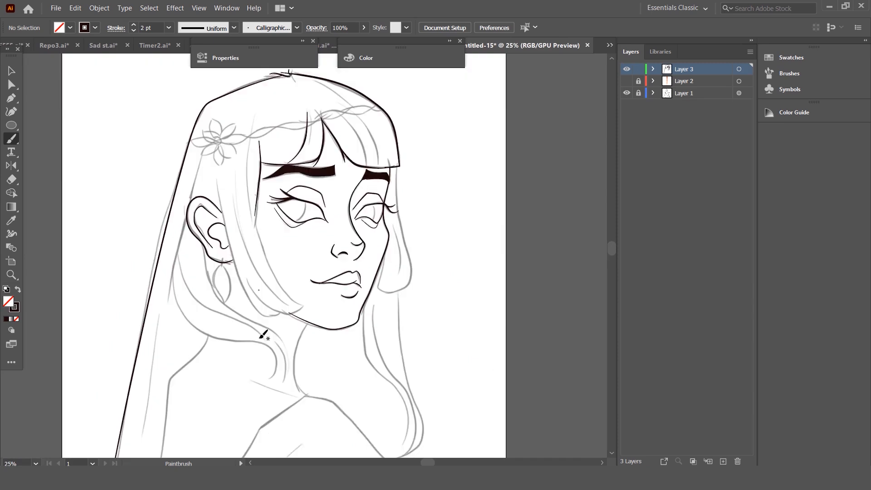
pyautogui.scroll(1, 261, 319)
pyautogui.scroll(2, 270, 312)
pyautogui.hotkey('ctrl', 'z')
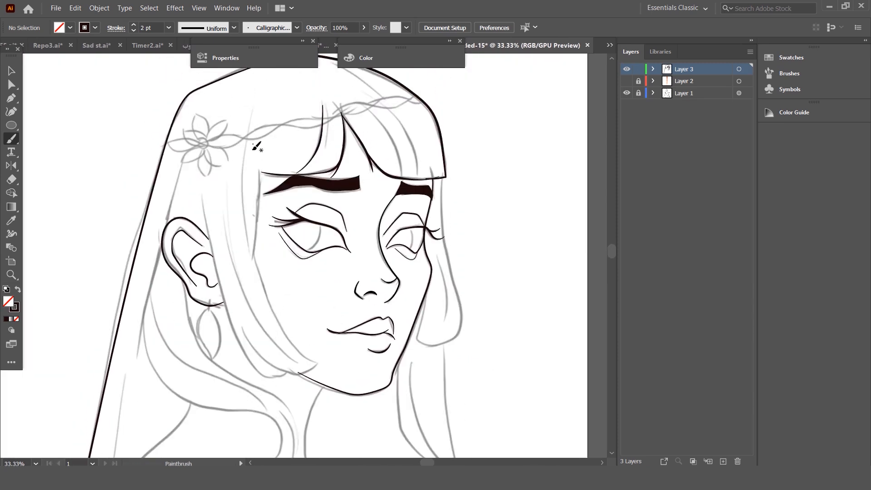
pyautogui.moveTo(259, 165); pyautogui.dragTo(252, 240)
pyautogui.hotkey('ctrl', 'z')
pyautogui.moveTo(260, 146); pyautogui.dragTo(254, 278)
# Ink the side lock's inner edge curving from beside the near eye along the cheek to a pointed tip at the jaw
pyautogui.moveTo(255, 243); pyautogui.dragTo(281, 331)
pyautogui.hotkey('ctrl', 'z')
pyautogui.moveTo(255, 240)
pyautogui.mouseDown()
pyautogui.moveTo(302, 375)
pyautogui.moveTo(253, 332)
pyautogui.mouseUp()
pyautogui.hotkey('ctrl', 'z')
pyautogui.moveTo(291, 367); pyautogui.dragTo(254, 328)
pyautogui.hotkey('ctrl', 'z')
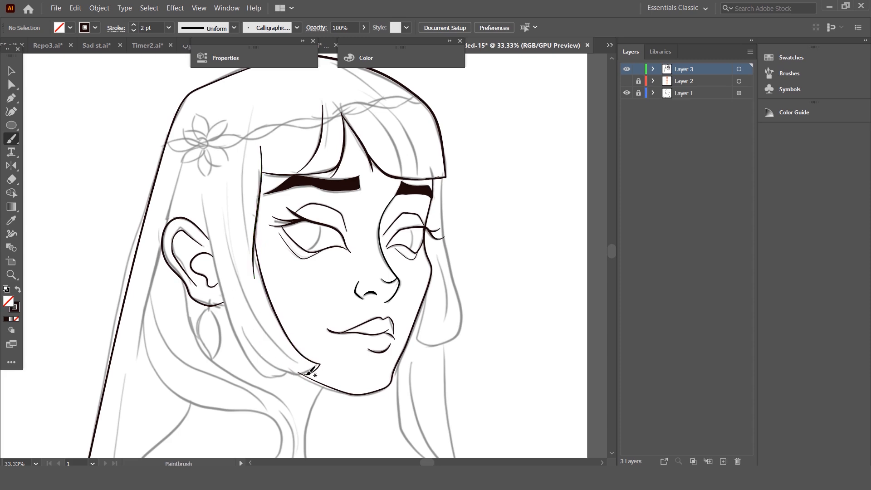
# Ink the side lock's inner strands, one rising from the jaw tip and a longer one starting above ear level
pyautogui.moveTo(307, 375); pyautogui.dragTo(247, 333)
pyautogui.hotkey('ctrl', 'z')
pyautogui.moveTo(305, 373)
pyautogui.mouseDown()
pyautogui.moveTo(273, 356)
pyautogui.moveTo(246, 316)
pyautogui.mouseUp()
pyautogui.moveTo(216, 205)
pyautogui.mouseDown()
pyautogui.moveTo(248, 295)
pyautogui.moveTo(304, 373)
pyautogui.mouseUp()
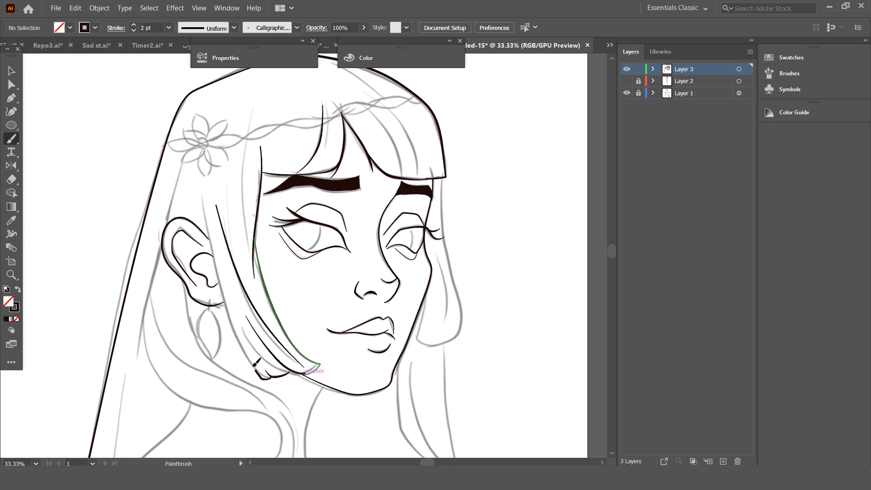
# Ink the side lock's back edge from above the ear, down in front of it, to the rounded end at the jaw
pyautogui.moveTo(200, 187); pyautogui.dragTo(235, 331)
pyautogui.hotkey('ctrl', 'z')
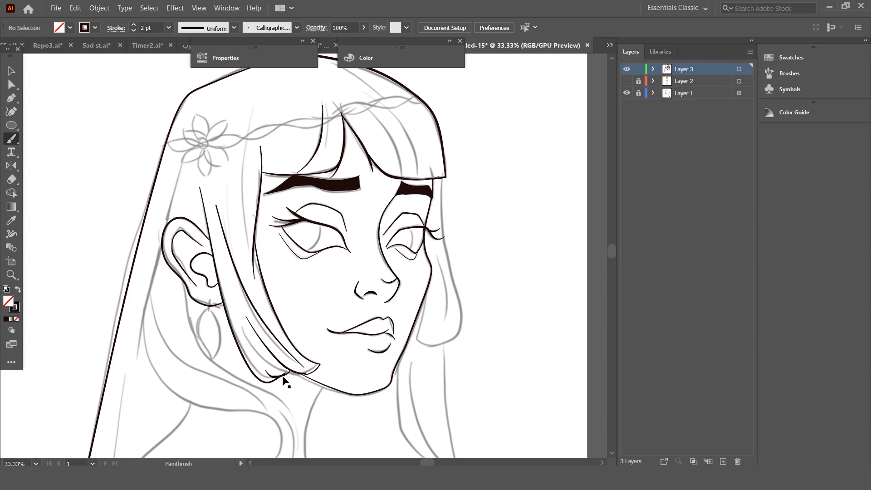
pyautogui.moveTo(202, 196)
pyautogui.mouseDown()
pyautogui.moveTo(242, 343)
pyautogui.moveTo(267, 378)
pyautogui.moveTo(286, 377)
pyautogui.mouseUp()
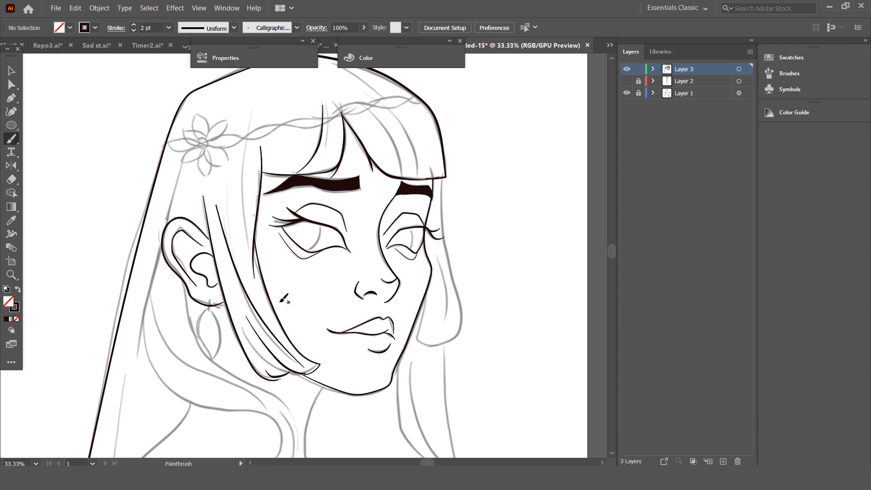
# Ink a long thin strand from above the flower garland down through the side lock to below the near eye's level
pyautogui.scroll(2, 241, 254)
pyautogui.scroll(2, 232, 224)
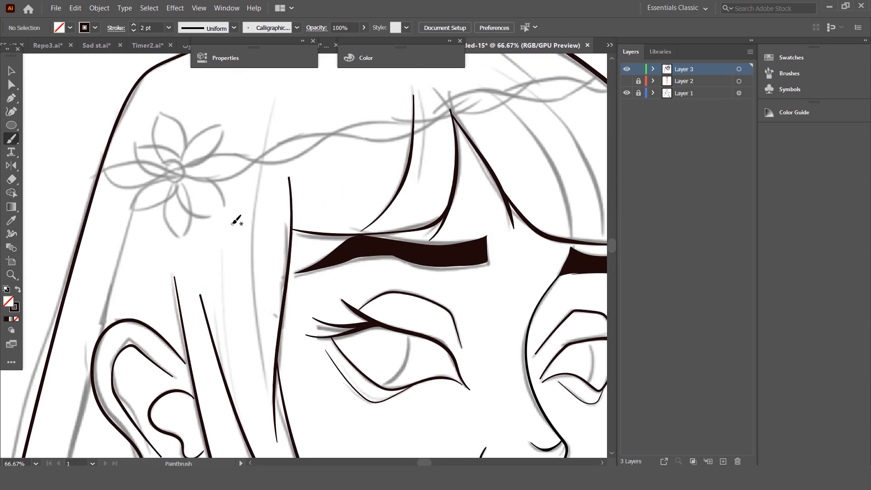
pyautogui.moveTo(273, 99)
pyautogui.mouseDown()
pyautogui.moveTo(257, 187)
pyautogui.moveTo(252, 284)
pyautogui.moveTo(269, 391)
pyautogui.mouseUp()
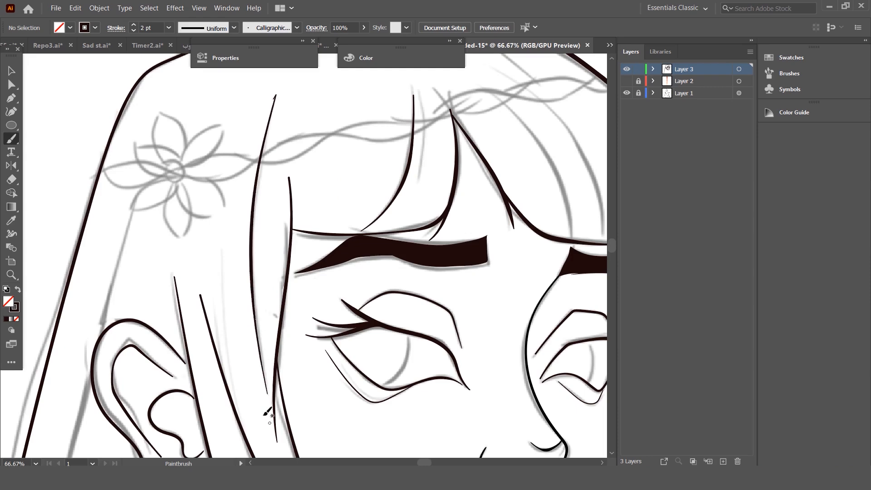
# Ink the inner strands down the far side of the fringe and the strand curving from the crown towards the garland
pyautogui.scroll(-2, 202, 230)
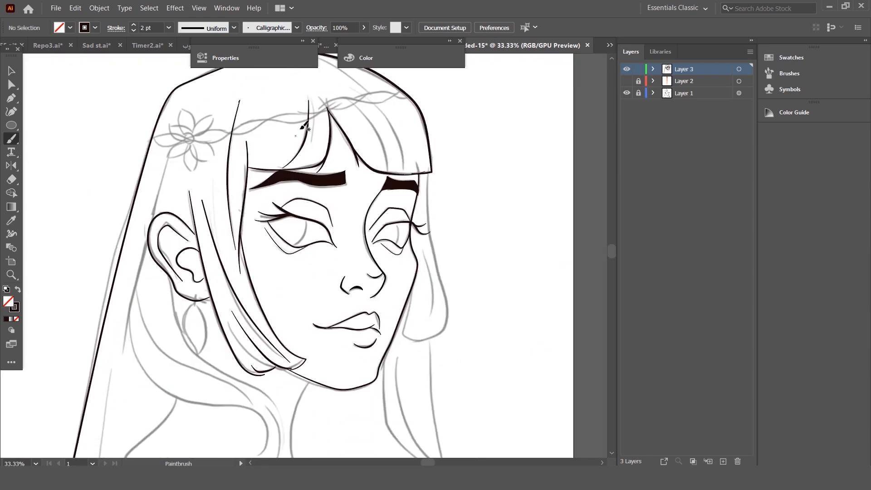
pyautogui.scroll(1, 361, 120)
pyautogui.moveTo(351, 182)
pyautogui.mouseDown()
pyautogui.moveTo(413, 255)
pyautogui.moveTo(433, 336)
pyautogui.moveTo(421, 265)
pyautogui.moveTo(387, 205)
pyautogui.moveTo(319, 136)
pyautogui.mouseUp()
pyautogui.hotkey('ctrl', 'z')
pyautogui.moveTo(467, 333)
pyautogui.mouseDown()
pyautogui.moveTo(465, 268)
pyautogui.moveTo(399, 175)
pyautogui.moveTo(366, 153)
pyautogui.mouseUp()
pyautogui.moveTo(409, 176)
pyautogui.mouseDown()
pyautogui.moveTo(379, 147)
pyautogui.moveTo(316, 110)
pyautogui.moveTo(271, 89)
pyautogui.moveTo(228, 84)
pyautogui.mouseUp()
# Ink the near side of the neck as one curve from the jawline down to the shoulder junction
pyautogui.scroll(-2, 223, 87)
pyautogui.scroll(-4, 254, 127)
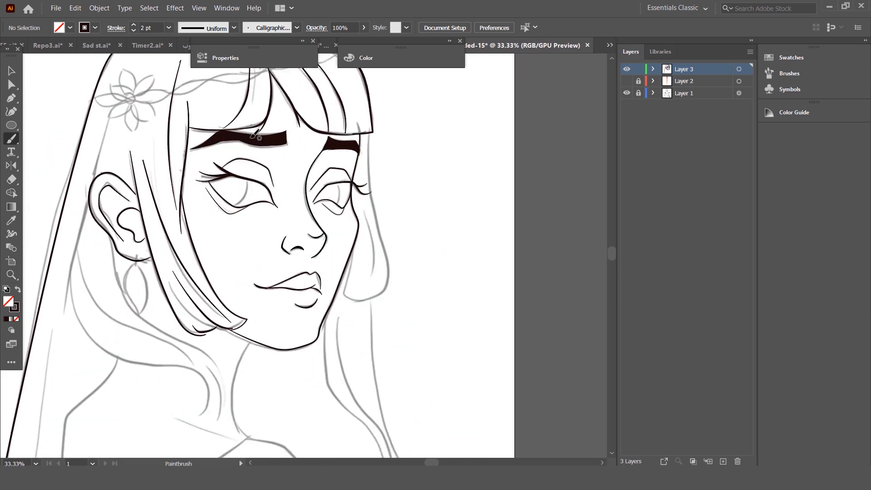
pyautogui.scroll(-2, 259, 162)
pyautogui.scroll(3, 245, 188)
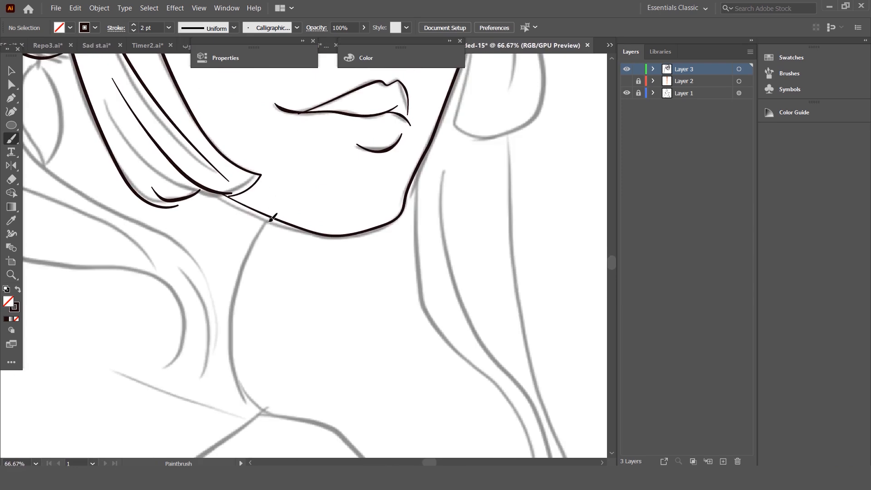
pyautogui.moveTo(262, 228)
pyautogui.mouseDown()
pyautogui.moveTo(233, 309)
pyautogui.moveTo(234, 358)
pyautogui.moveTo(245, 393)
pyautogui.moveTo(268, 405)
pyautogui.mouseUp()
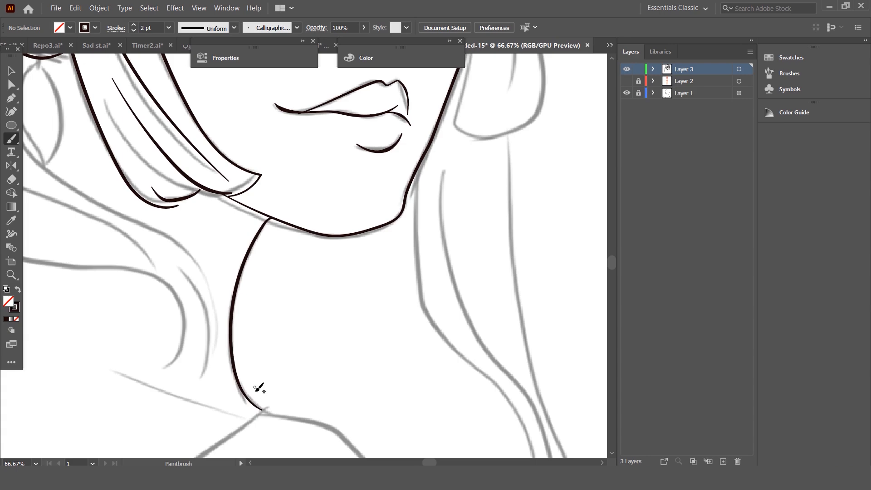
# Ink the outer edges of the lock sweeping from behind the ear across the neck to a curled tip above the shoulder
pyautogui.scroll(-3, 287, 320)
pyautogui.scroll(3, 233, 284)
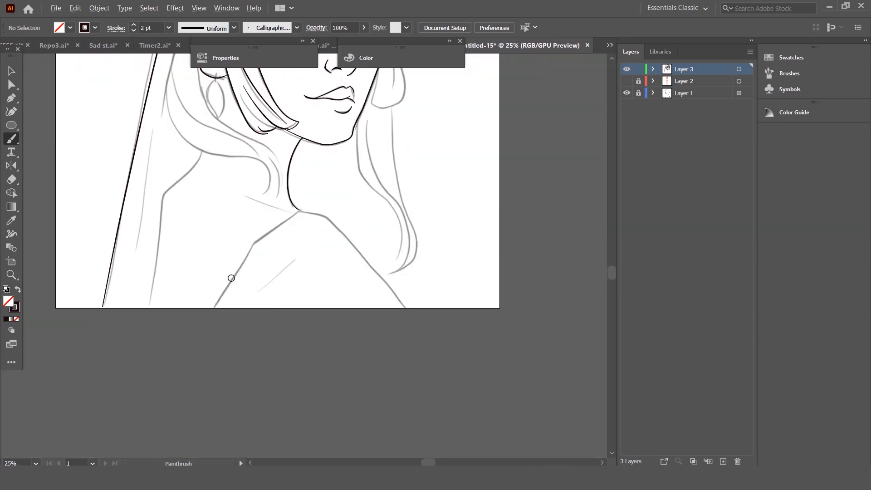
pyautogui.scroll(-3, 185, 250)
pyautogui.scroll(2, 218, 236)
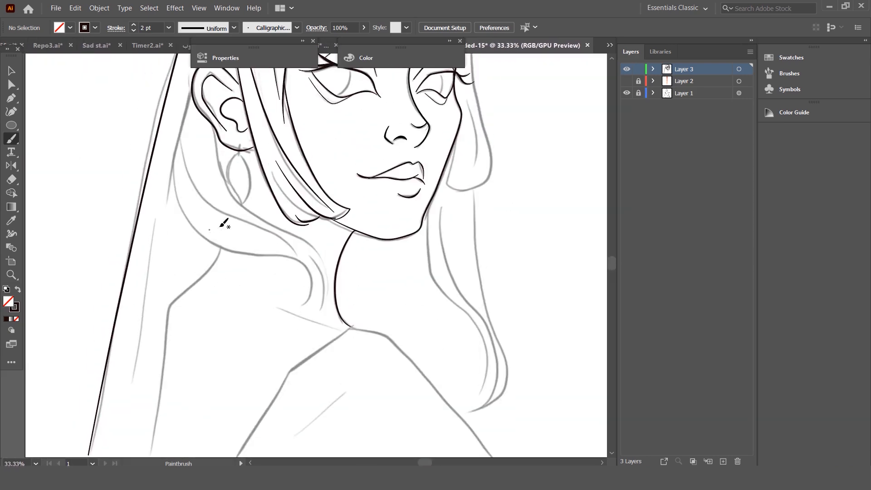
pyautogui.moveTo(218, 133)
pyautogui.mouseDown()
pyautogui.moveTo(248, 204)
pyautogui.moveTo(310, 240)
pyautogui.moveTo(328, 290)
pyautogui.moveTo(320, 311)
pyautogui.moveTo(308, 246)
pyautogui.moveTo(259, 227)
pyautogui.mouseUp()
pyautogui.hotkey('ctrl', 'z')
pyautogui.moveTo(325, 266)
pyautogui.mouseDown()
pyautogui.moveTo(310, 251)
pyautogui.moveTo(247, 230)
pyautogui.moveTo(202, 192)
pyautogui.mouseUp()
pyautogui.moveTo(194, 88)
pyautogui.mouseDown()
pyautogui.moveTo(179, 182)
pyautogui.moveTo(188, 230)
pyautogui.moveTo(215, 256)
pyautogui.moveTo(309, 274)
pyautogui.mouseUp()
pyautogui.moveTo(319, 320); pyautogui.dragTo(305, 338)
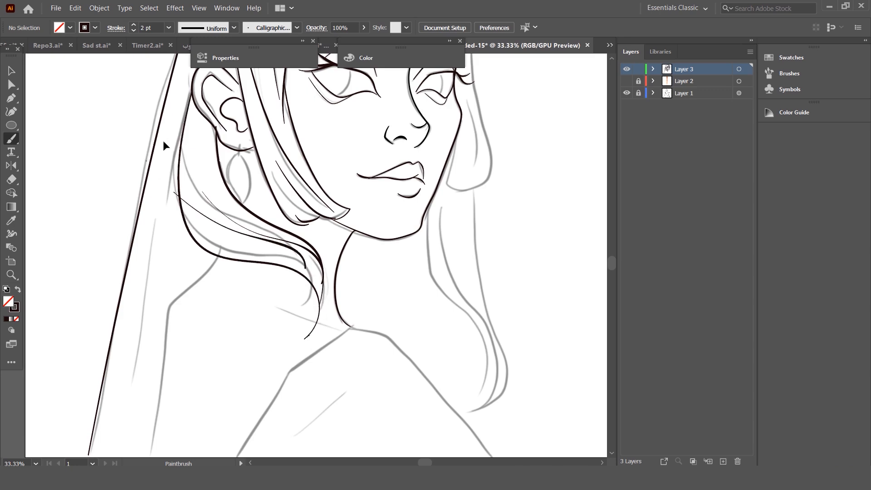
# Ink the swept lock's lower inner strand, and the back shoulder line running from the lock down past the canvas edge
pyautogui.moveTo(189, 124)
pyautogui.mouseDown()
pyautogui.moveTo(183, 163)
pyautogui.moveTo(198, 224)
pyautogui.mouseUp()
pyautogui.hotkey('ctrl', 'z')
pyautogui.moveTo(178, 150)
pyautogui.mouseDown()
pyautogui.moveTo(183, 198)
pyautogui.moveTo(200, 234)
pyautogui.moveTo(293, 260)
pyautogui.mouseUp()
pyautogui.moveTo(315, 290); pyautogui.dragTo(317, 295)
pyautogui.hotkey('ctrl', 'z')
pyautogui.moveTo(211, 277)
pyautogui.mouseDown()
pyautogui.moveTo(206, 283)
pyautogui.moveTo(209, 271)
pyautogui.mouseUp()
pyautogui.moveTo(176, 300); pyautogui.dragTo(154, 455)
# Ink the front shoulder's rising line from the canvas's lower edge up to the base of the neck
pyautogui.scroll(-2, 178, 300)
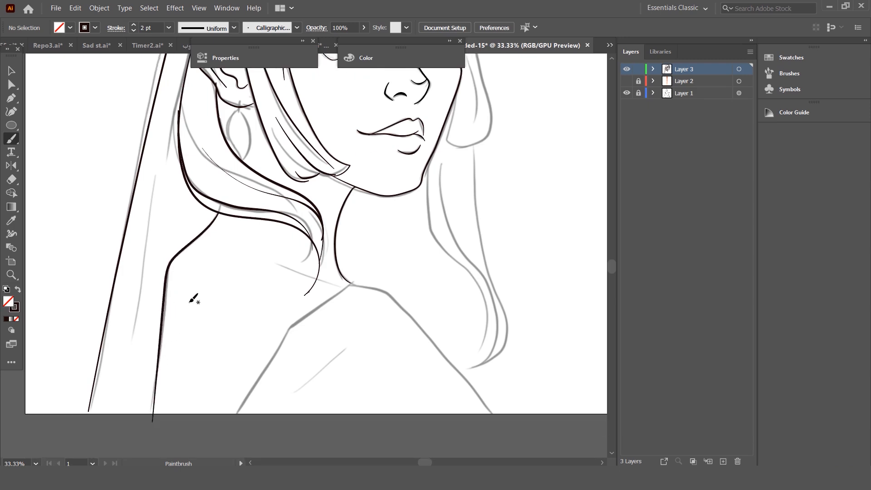
pyautogui.moveTo(236, 413); pyautogui.dragTo(282, 343)
pyautogui.hotkey('ctrl', 'z')
pyautogui.moveTo(236, 414)
pyautogui.mouseDown()
pyautogui.moveTo(298, 322)
pyautogui.moveTo(356, 280)
pyautogui.mouseUp()
pyautogui.hotkey('ctrl', 'z')
pyautogui.moveTo(284, 337); pyautogui.dragTo(239, 412)
# Extend the front shoulder line from the base of the neck over the shoulder and down the far side to the canvas edge
pyautogui.click(15, 73)
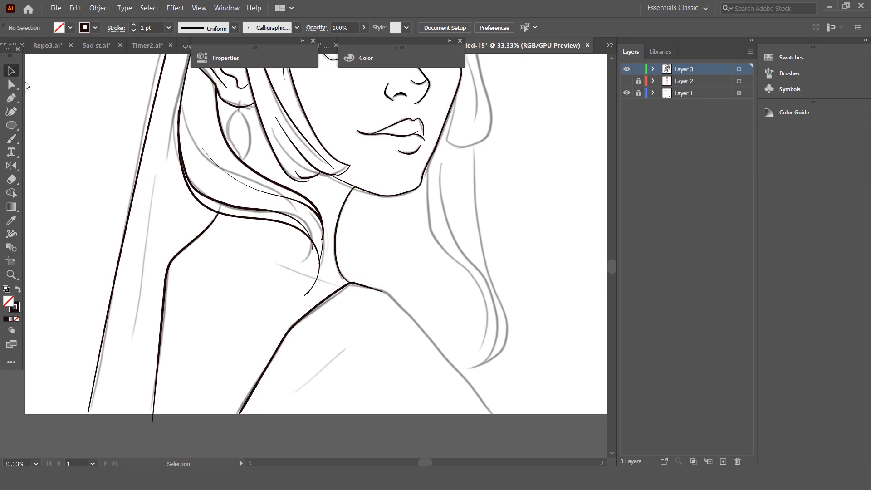
pyautogui.moveTo(389, 353)
pyautogui.mouseDown()
pyautogui.moveTo(441, 345)
pyautogui.moveTo(491, 413)
pyautogui.mouseUp()
pyautogui.press('b')
pyautogui.hotkey('ctrl', 'z')
pyautogui.moveTo(366, 284)
pyautogui.mouseDown()
pyautogui.moveTo(413, 314)
pyautogui.moveTo(450, 360)
pyautogui.mouseUp()
pyautogui.hotkey('ctrl', 'z')
pyautogui.moveTo(421, 317); pyautogui.dragTo(472, 366)
pyautogui.hotkey('ctrl', 'z')
pyautogui.moveTo(373, 291); pyautogui.dragTo(464, 381)
pyautogui.moveTo(498, 409); pyautogui.dragTo(496, 410)
pyautogui.hotkey('ctrl', 'z')
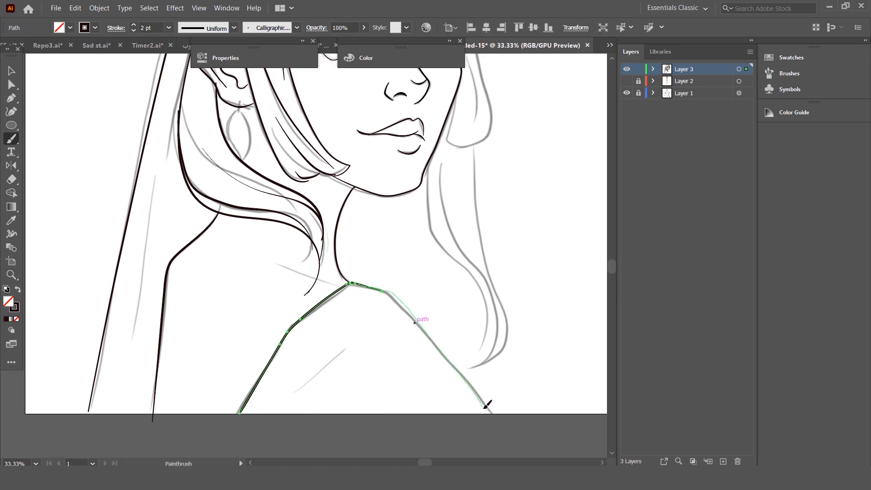
pyautogui.moveTo(486, 405); pyautogui.dragTo(487, 400)
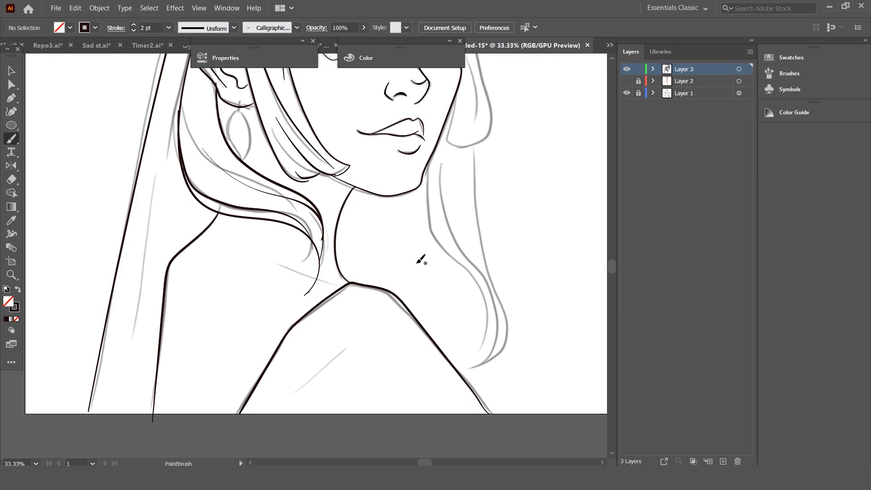
# Ink a long inner strand of the swept lock, curving from behind the earlobe to near its curled end
pyautogui.scroll(3, 421, 259)
pyautogui.scroll(3, 410, 253)
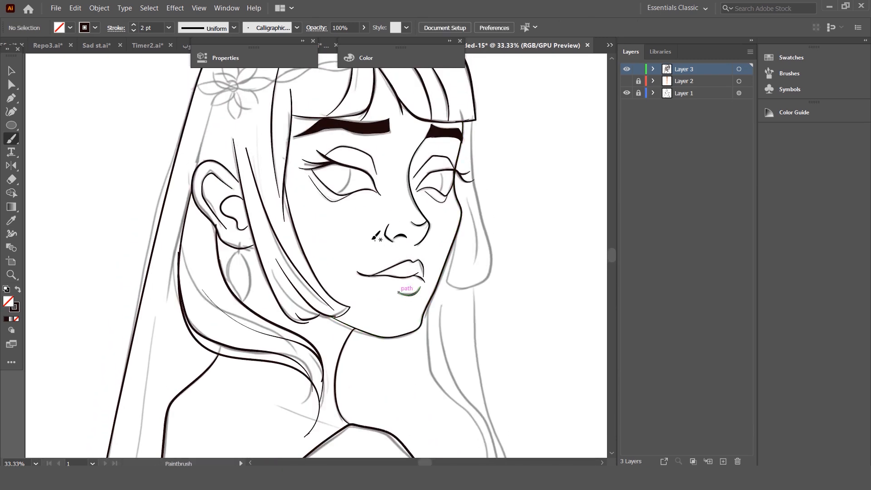
pyautogui.scroll(1, 274, 279)
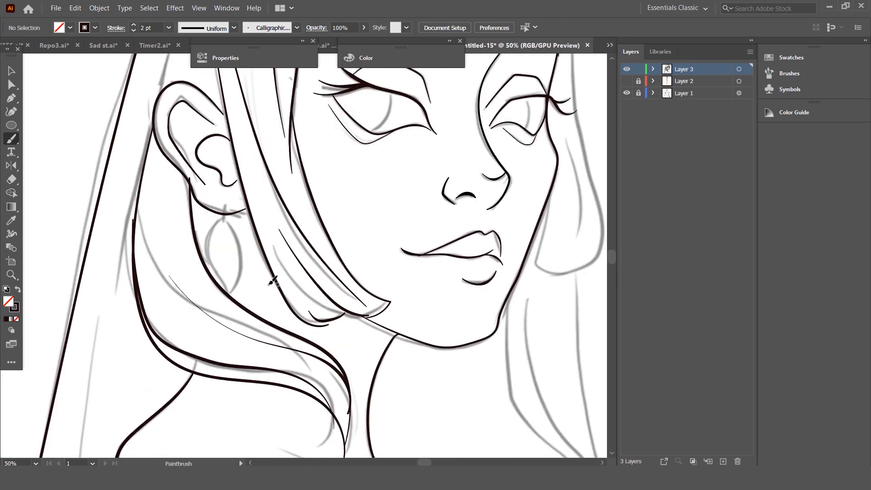
pyautogui.moveTo(139, 190)
pyautogui.mouseDown()
pyautogui.moveTo(137, 223)
pyautogui.moveTo(177, 304)
pyautogui.mouseUp()
pyautogui.hotkey('ctrl', 'z')
pyautogui.moveTo(139, 188)
pyautogui.mouseDown()
pyautogui.moveTo(151, 250)
pyautogui.moveTo(229, 316)
pyautogui.moveTo(302, 347)
pyautogui.moveTo(316, 369)
pyautogui.mouseUp()
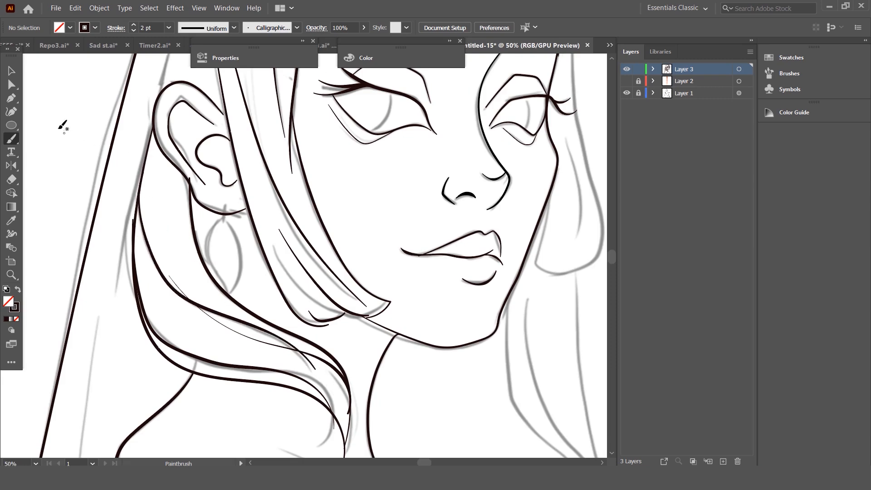
# Ink the inner edge of the long back hair from the flower, down behind the ear, to a tapered end beside the shoulder
pyautogui.moveTo(151, 121); pyautogui.dragTo(97, 393)
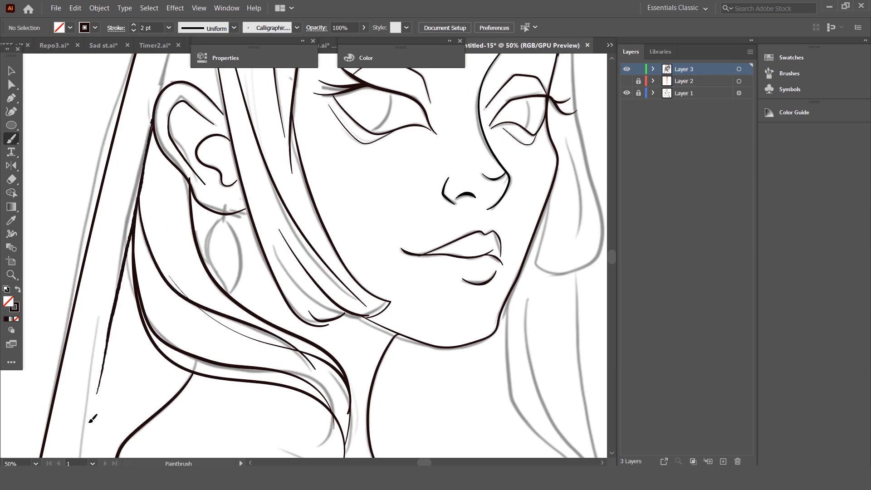
pyautogui.scroll(-11, 232, 289)
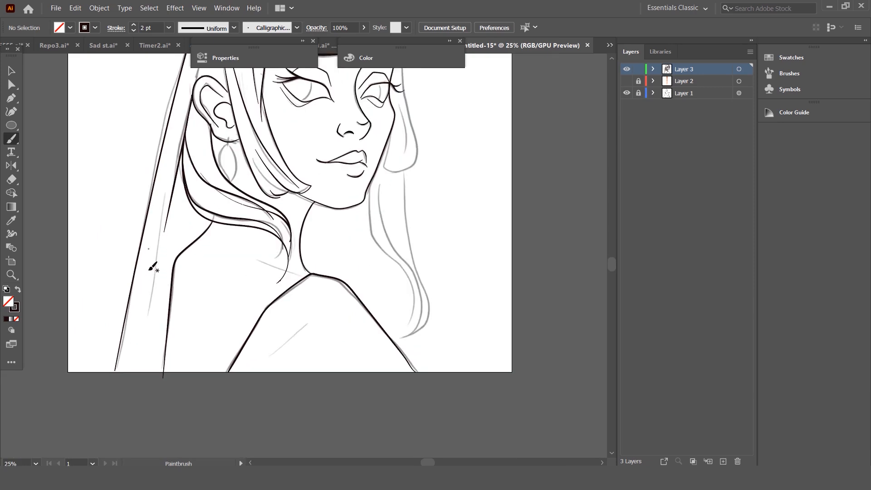
pyautogui.scroll(13, 157, 265)
pyautogui.scroll(2, 181, 258)
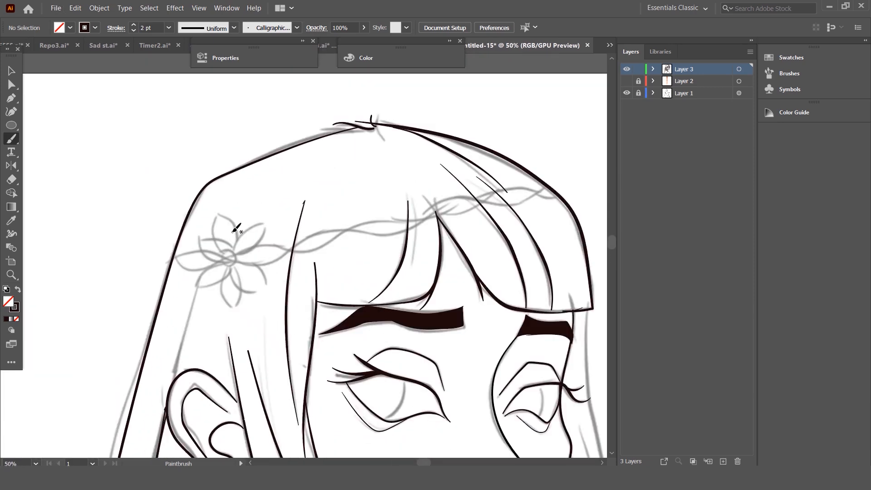
pyautogui.moveTo(199, 277)
pyautogui.mouseDown()
pyautogui.moveTo(156, 423)
pyautogui.moveTo(210, 245)
pyautogui.moveTo(181, 365)
pyautogui.moveTo(160, 421)
pyautogui.moveTo(207, 240)
pyautogui.moveTo(166, 407)
pyautogui.mouseUp()
pyautogui.hotkey('ctrl', 'z')
pyautogui.hotkey('ctrl', 'z')
pyautogui.hotkey('ctrl', 'z')
pyautogui.hotkey('ctrl', 'z')
pyautogui.hotkey('ctrl', 'z')
pyautogui.hotkey('ctrl', 'z')
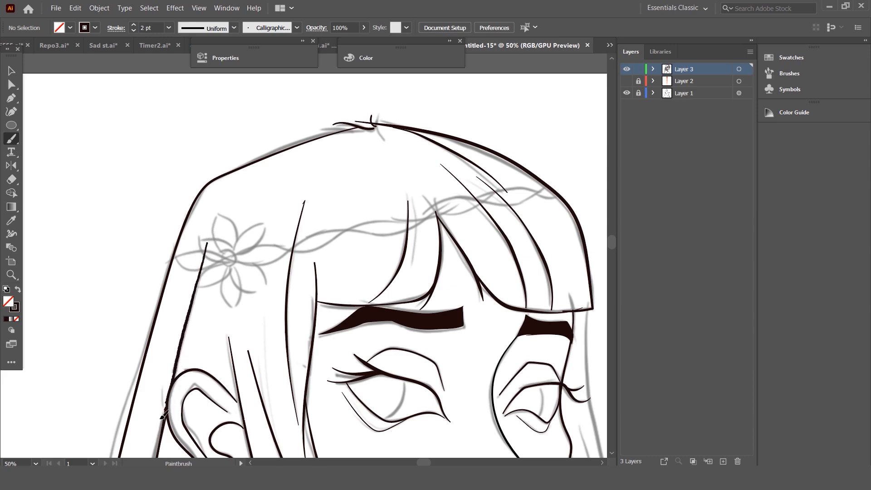
# Ink a short extra strand inside the side lock, curving alongside the existing strands near the jaw
pyautogui.scroll(-5, 177, 338)
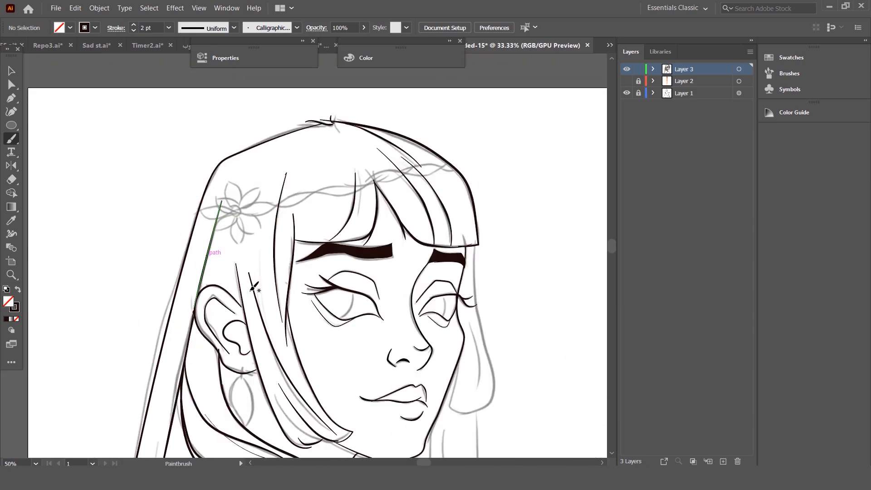
pyautogui.scroll(-1, 262, 292)
pyautogui.scroll(1, 262, 292)
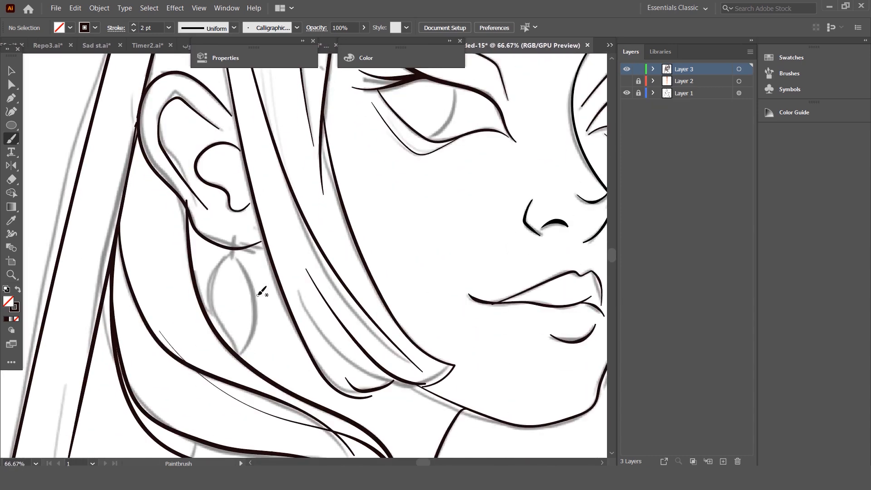
pyautogui.moveTo(387, 374); pyautogui.dragTo(302, 274)
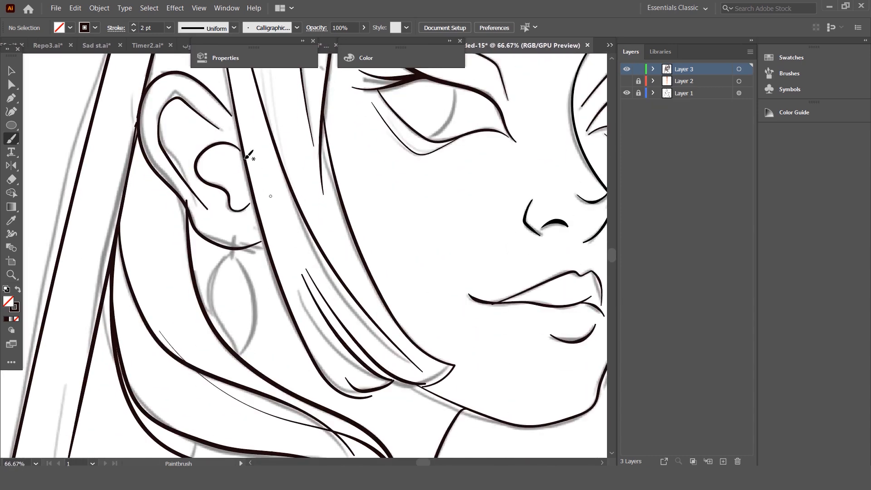
# Ink the earring as a short hook through the earlobe and a pointed leaf-shaped drop below it
pyautogui.scroll(3, 249, 150)
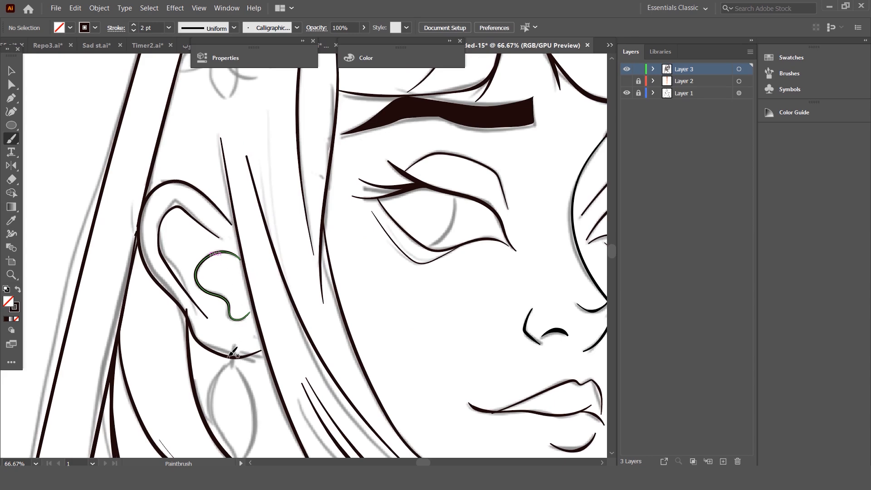
pyautogui.moveTo(234, 354); pyautogui.dragTo(232, 375)
pyautogui.scroll(-3, 234, 354)
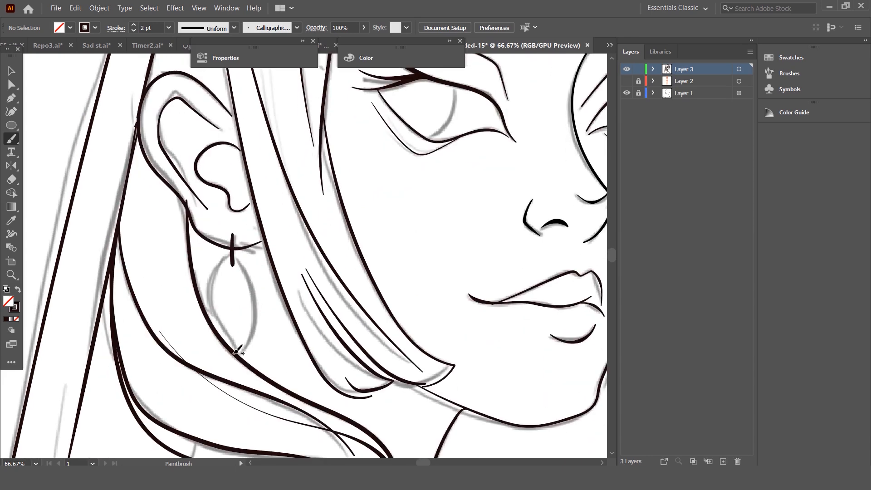
pyautogui.moveTo(215, 265)
pyautogui.mouseDown()
pyautogui.moveTo(214, 314)
pyautogui.moveTo(244, 362)
pyautogui.mouseUp()
pyautogui.moveTo(265, 333)
pyautogui.mouseDown()
pyautogui.moveTo(254, 274)
pyautogui.moveTo(238, 254)
pyautogui.moveTo(256, 325)
pyautogui.moveTo(239, 363)
pyautogui.moveTo(216, 308)
pyautogui.moveTo(225, 258)
pyautogui.mouseUp()
pyautogui.hotkey('ctrl', 'z')
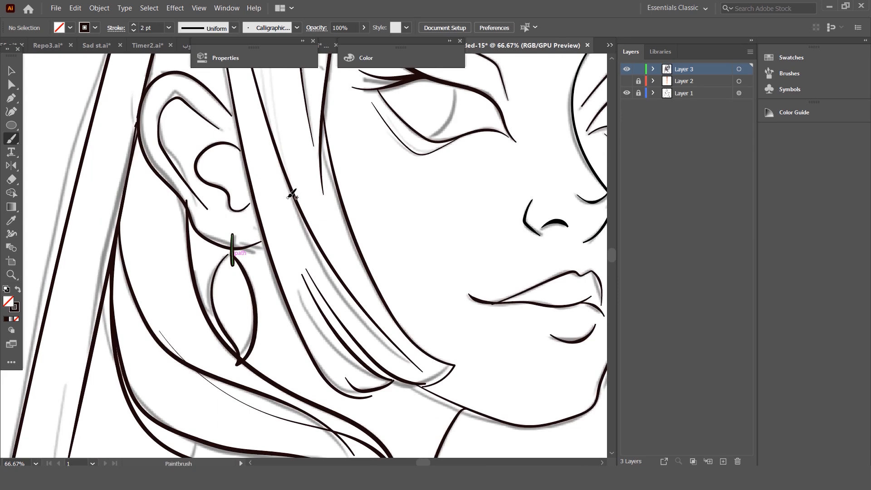
# Ink the far cheek lock's outer edge from the fringe to its rounded end, plus a short inner strand near the tip
pyautogui.hotkey('ctrl', '-')
pyautogui.hotkey('ctrl', '-')
pyautogui.scroll(-3, 313, 182)
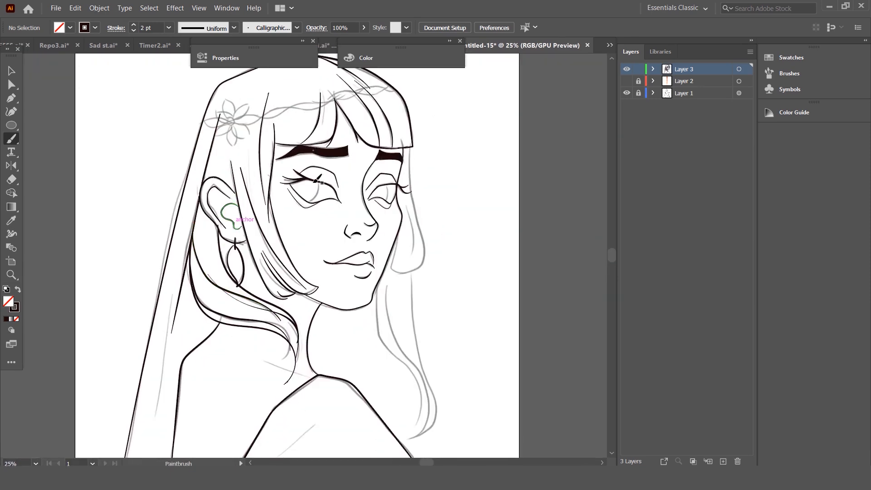
pyautogui.scroll(-1, 318, 192)
pyautogui.scroll(1, 329, 204)
pyautogui.scroll(-2, 345, 182)
pyautogui.scroll(1, 426, 157)
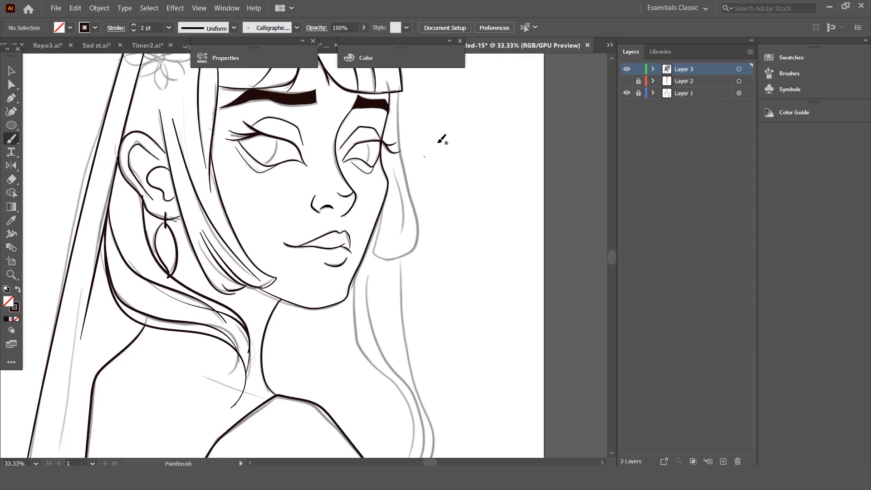
pyautogui.moveTo(399, 117)
pyautogui.mouseDown()
pyautogui.moveTo(395, 146)
pyautogui.moveTo(416, 237)
pyautogui.moveTo(413, 266)
pyautogui.moveTo(376, 292)
pyautogui.mouseUp()
pyautogui.moveTo(377, 283)
pyautogui.mouseDown()
pyautogui.moveTo(392, 262)
pyautogui.moveTo(387, 243)
pyautogui.mouseUp()
# Ink the far long lock below the jaw, with its inner and outer edges and a middle strand down to the curled tip
pyautogui.moveTo(355, 296); pyautogui.dragTo(355, 365)
pyautogui.hotkey('ctrl', 'z')
pyautogui.moveTo(355, 297)
pyautogui.mouseDown()
pyautogui.moveTo(357, 357)
pyautogui.moveTo(393, 401)
pyautogui.moveTo(407, 440)
pyautogui.mouseUp()
pyautogui.scroll(-1, 400, 449)
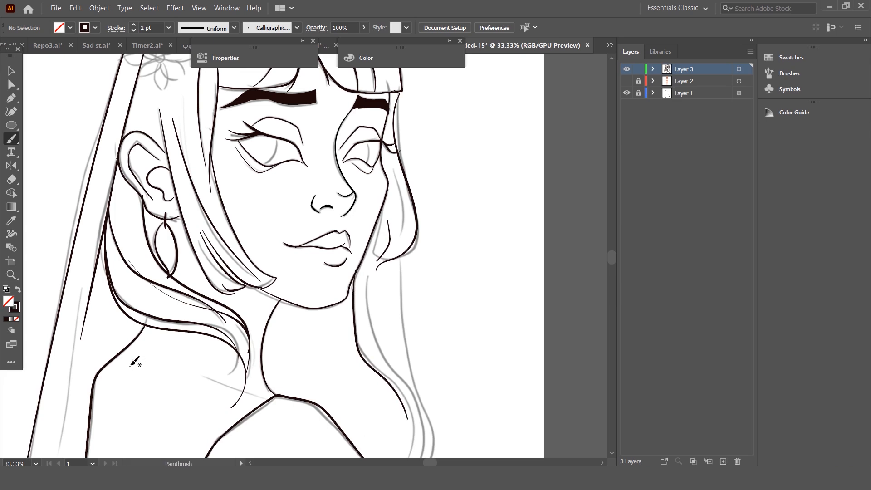
pyautogui.scroll(-2, 323, 325)
pyautogui.hotkey('ctrl', 'z')
pyautogui.moveTo(357, 238)
pyautogui.mouseDown()
pyautogui.moveTo(358, 308)
pyautogui.moveTo(413, 388)
pyautogui.moveTo(412, 430)
pyautogui.moveTo(395, 444)
pyautogui.moveTo(431, 415)
pyautogui.mouseUp()
pyautogui.hotkey('ctrl', 'z')
pyautogui.hotkey('ctrl', 'z')
pyautogui.moveTo(402, 441)
pyautogui.mouseDown()
pyautogui.moveTo(427, 420)
pyautogui.moveTo(436, 388)
pyautogui.moveTo(400, 248)
pyautogui.moveTo(408, 334)
pyautogui.moveTo(432, 400)
pyautogui.moveTo(423, 431)
pyautogui.moveTo(390, 442)
pyautogui.moveTo(426, 416)
pyautogui.moveTo(421, 375)
pyautogui.moveTo(371, 302)
pyautogui.moveTo(367, 216)
pyautogui.mouseUp()
pyautogui.moveTo(371, 209)
pyautogui.mouseDown()
pyautogui.moveTo(372, 296)
pyautogui.moveTo(413, 355)
pyautogui.moveTo(427, 428)
pyautogui.mouseUp()
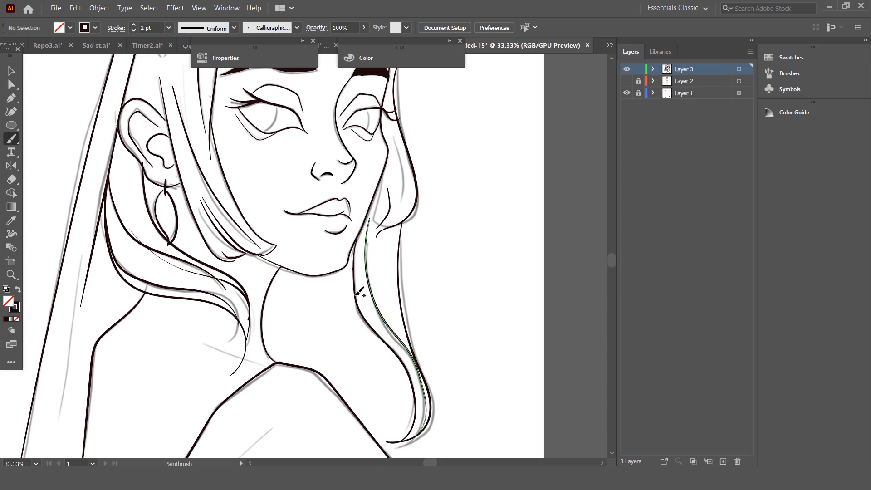
# Ink the long inner strand of the far cheek lock beside the face outline
pyautogui.scroll(3, 357, 294)
pyautogui.scroll(1, 426, 195)
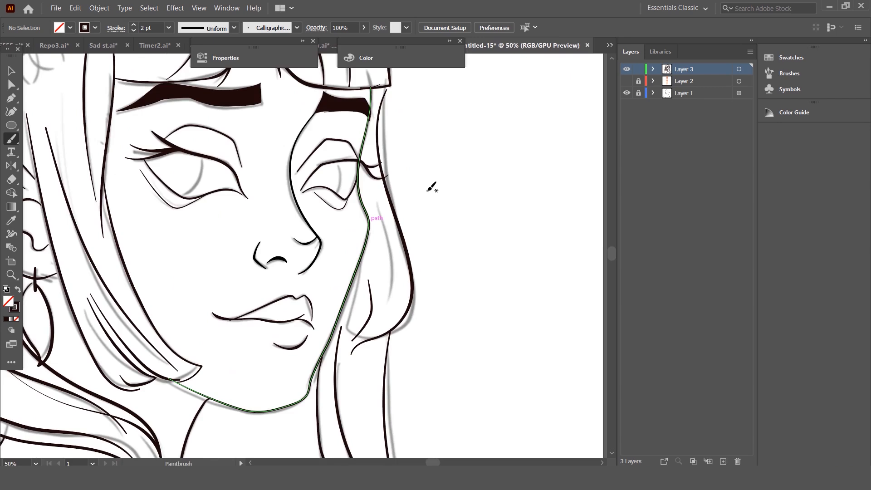
pyautogui.moveTo(384, 317)
pyautogui.mouseDown()
pyautogui.moveTo(393, 265)
pyautogui.moveTo(373, 167)
pyautogui.moveTo(396, 267)
pyautogui.moveTo(384, 321)
pyautogui.mouseUp()
pyautogui.hotkey('ctrl', 'z')
# Ink the garland's intertwined vines from the far head outline across the far fringe strands towards the parting
pyautogui.scroll(-1, 330, 313)
pyautogui.scroll(1, 315, 267)
pyautogui.scroll(-1, 329, 273)
pyautogui.scroll(-1, 328, 276)
pyautogui.scroll(-1, 307, 288)
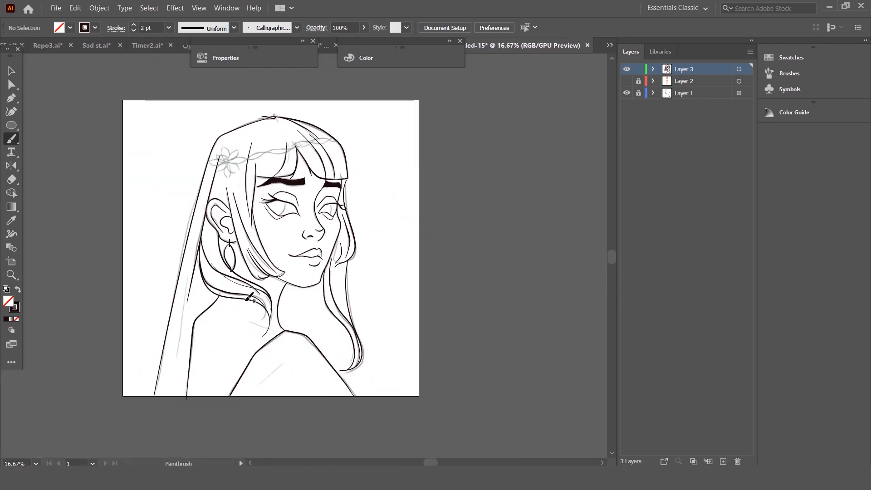
pyautogui.scroll(1, 247, 296)
pyautogui.scroll(3, 272, 157)
pyautogui.scroll(2, 272, 154)
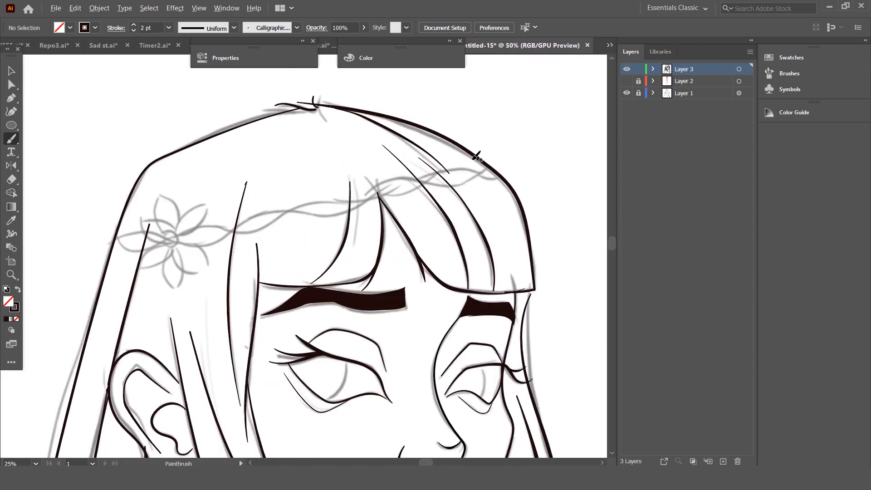
pyautogui.scroll(1, 517, 161)
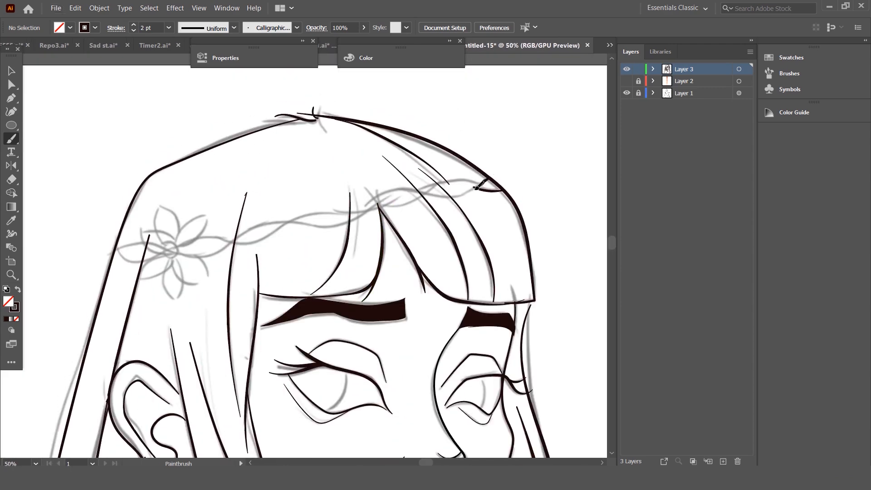
pyautogui.moveTo(453, 194)
pyautogui.mouseDown()
pyautogui.moveTo(418, 193)
pyautogui.moveTo(462, 179)
pyautogui.moveTo(473, 185)
pyautogui.moveTo(423, 192)
pyautogui.mouseUp()
pyautogui.hotkey('ctrl', 'z')
pyautogui.hotkey('ctrl', 'z')
pyautogui.hotkey('ctrl', 'z')
pyautogui.moveTo(480, 184)
pyautogui.mouseDown()
pyautogui.moveTo(427, 191)
pyautogui.moveTo(471, 178)
pyautogui.moveTo(480, 190)
pyautogui.mouseUp()
# Continue the garland's two twisted vines from the fringe parting across the forehead hair to the flower
pyautogui.moveTo(427, 192)
pyautogui.mouseDown()
pyautogui.moveTo(380, 194)
pyautogui.moveTo(363, 208)
pyautogui.moveTo(401, 205)
pyautogui.moveTo(368, 207)
pyautogui.moveTo(329, 229)
pyautogui.moveTo(298, 220)
pyautogui.moveTo(348, 207)
pyautogui.moveTo(381, 211)
pyautogui.moveTo(352, 208)
pyautogui.moveTo(292, 222)
pyautogui.mouseUp()
pyautogui.hotkey('ctrl', 'z')
pyautogui.hotkey('ctrl', 'z')
pyautogui.hotkey('ctrl', 'z')
pyautogui.moveTo(384, 207); pyautogui.dragTo(298, 217)
pyautogui.hotkey('ctrl', 'z')
pyautogui.moveTo(383, 206)
pyautogui.mouseDown()
pyautogui.moveTo(329, 211)
pyautogui.moveTo(228, 241)
pyautogui.moveTo(295, 219)
pyautogui.moveTo(312, 222)
pyautogui.moveTo(248, 230)
pyautogui.moveTo(212, 254)
pyautogui.mouseUp()
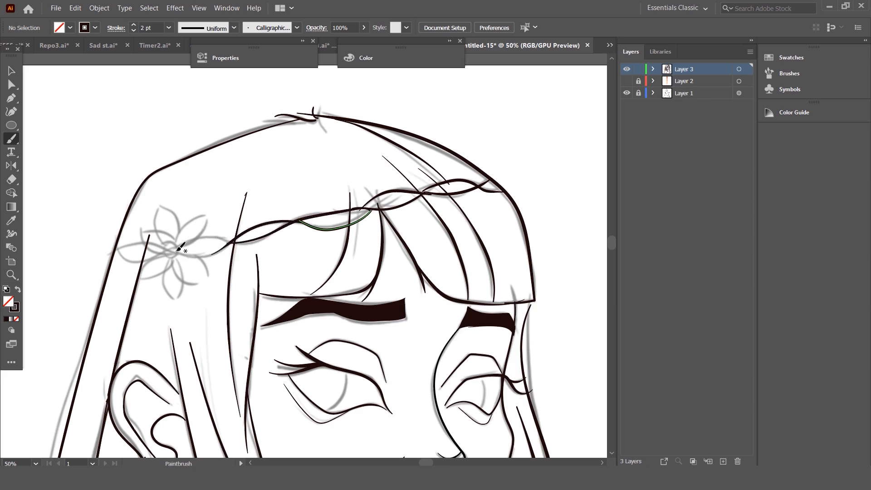
# Ink the round centre of the garland flower as a small circle
pyautogui.scroll(1, 181, 247)
pyautogui.scroll(1, 171, 249)
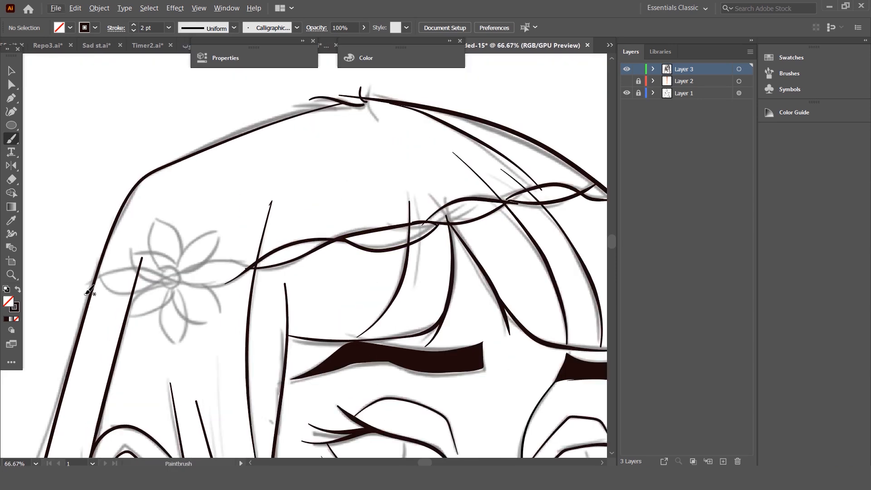
pyautogui.moveTo(171, 267)
pyautogui.mouseDown()
pyautogui.moveTo(164, 291)
pyautogui.moveTo(163, 270)
pyautogui.moveTo(178, 282)
pyautogui.moveTo(167, 268)
pyautogui.moveTo(157, 275)
pyautogui.moveTo(178, 274)
pyautogui.moveTo(166, 269)
pyautogui.moveTo(180, 287)
pyautogui.moveTo(169, 271)
pyautogui.moveTo(166, 285)
pyautogui.mouseUp()
pyautogui.hotkey('ctrl', 'z')
pyautogui.hotkey('ctrl', 'z')
pyautogui.hotkey('ctrl', 'z')
pyautogui.hotkey('ctrl', 'z')
pyautogui.hotkey('ctrl', 'z')
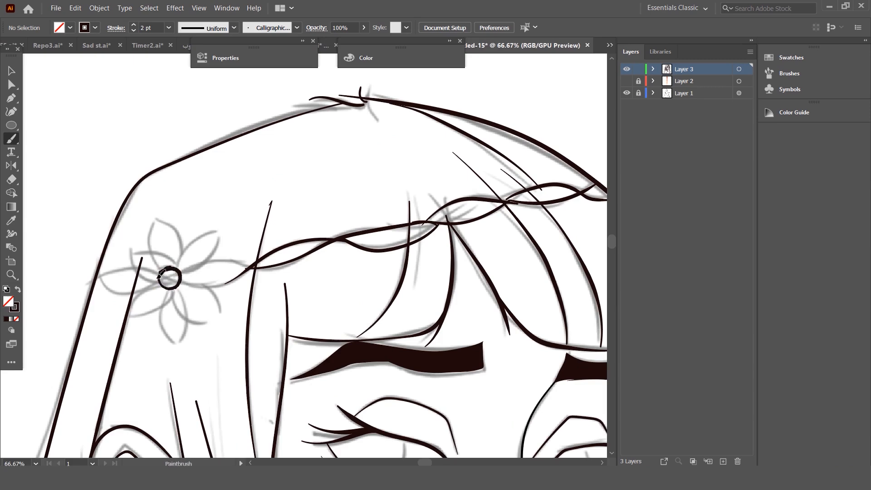
# Ink the flower's petals above and beside the centre on the garland side, redrawing strokes that miss the sketch
pyautogui.hotkey('ctrl', 'z')
pyautogui.moveTo(182, 244); pyautogui.dragTo(156, 216)
pyautogui.moveTo(167, 270)
pyautogui.mouseDown()
pyautogui.moveTo(152, 256)
pyautogui.moveTo(154, 217)
pyautogui.mouseUp()
pyautogui.moveTo(184, 248)
pyautogui.mouseDown()
pyautogui.moveTo(223, 229)
pyautogui.moveTo(205, 266)
pyautogui.moveTo(185, 273)
pyautogui.moveTo(248, 262)
pyautogui.moveTo(256, 272)
pyautogui.moveTo(218, 287)
pyautogui.moveTo(186, 275)
pyautogui.moveTo(229, 323)
pyautogui.moveTo(190, 318)
pyautogui.moveTo(169, 297)
pyautogui.moveTo(225, 320)
pyautogui.mouseUp()
pyautogui.hotkey('ctrl', 'z')
# Ink the flower's lower petals around the underside of the centre circle, undoing and redrawing imprecise strokes
pyautogui.moveTo(173, 288)
pyautogui.mouseDown()
pyautogui.moveTo(180, 338)
pyautogui.moveTo(163, 337)
pyautogui.moveTo(168, 348)
pyautogui.moveTo(157, 328)
pyautogui.moveTo(162, 298)
pyautogui.moveTo(176, 287)
pyautogui.moveTo(158, 307)
pyautogui.moveTo(166, 339)
pyautogui.moveTo(155, 324)
pyautogui.moveTo(163, 292)
pyautogui.moveTo(161, 330)
pyautogui.moveTo(173, 351)
pyautogui.moveTo(161, 293)
pyautogui.moveTo(152, 318)
pyautogui.moveTo(163, 343)
pyautogui.moveTo(162, 301)
pyautogui.moveTo(172, 290)
pyautogui.moveTo(157, 331)
pyautogui.moveTo(168, 345)
pyautogui.moveTo(157, 322)
pyautogui.moveTo(173, 279)
pyautogui.moveTo(127, 316)
pyautogui.mouseUp()
pyautogui.hotkey('ctrl', 'z')
pyautogui.hotkey('ctrl', 'z')
pyautogui.hotkey('ctrl', 'z')
pyautogui.hotkey('ctrl', 'z')
pyautogui.hotkey('ctrl', 'z')
pyautogui.hotkey('ctrl', 'z')
pyautogui.hotkey('ctrl', 'z')
pyautogui.hotkey('ctrl', 'z')
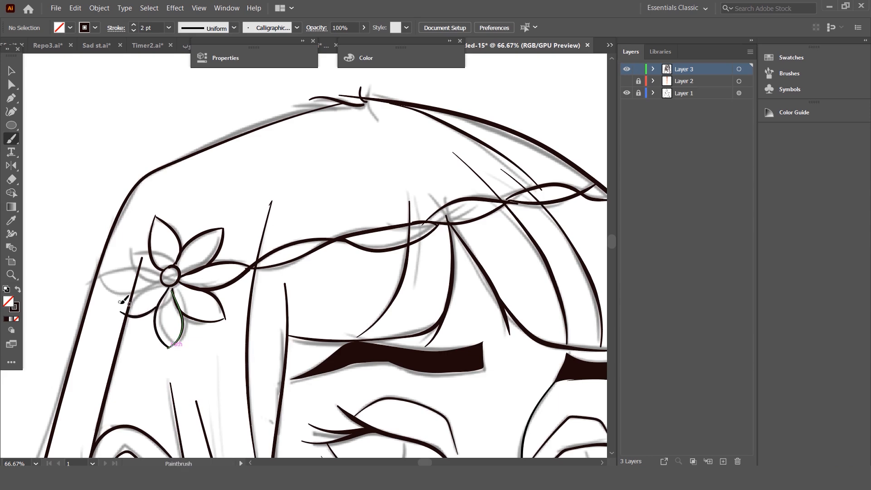
# Ink the flower's two outer petals beside the head outline, one pointing sideways and one pointing up and outward
pyautogui.moveTo(169, 280)
pyautogui.mouseDown()
pyautogui.moveTo(135, 294)
pyautogui.moveTo(120, 323)
pyautogui.moveTo(136, 294)
pyautogui.moveTo(117, 299)
pyautogui.moveTo(99, 280)
pyautogui.mouseUp()
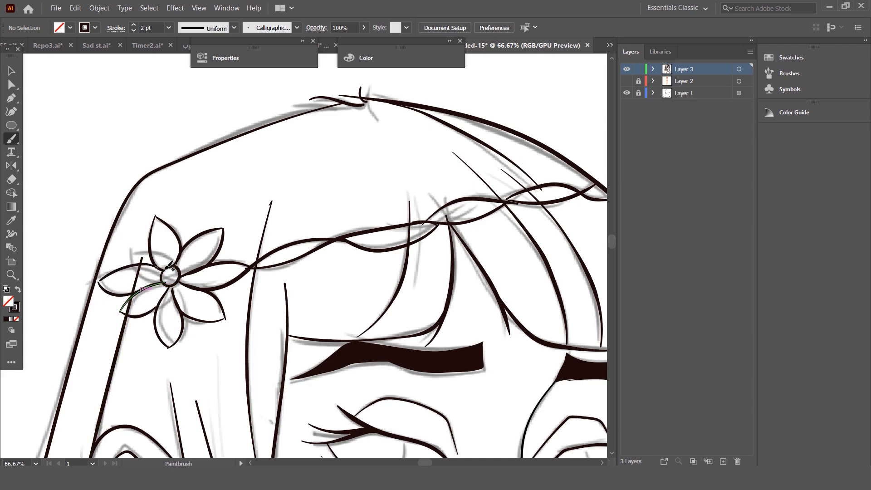
pyautogui.moveTo(169, 273)
pyautogui.mouseDown()
pyautogui.moveTo(120, 269)
pyautogui.moveTo(87, 298)
pyautogui.moveTo(142, 266)
pyautogui.moveTo(128, 241)
pyautogui.moveTo(149, 244)
pyautogui.moveTo(117, 240)
pyautogui.mouseUp()
pyautogui.hotkey('ctrl', 'z')
pyautogui.hotkey('ctrl', 'z')
pyautogui.moveTo(147, 269)
pyautogui.mouseDown()
pyautogui.moveTo(123, 262)
pyautogui.moveTo(114, 237)
pyautogui.moveTo(126, 257)
pyautogui.moveTo(157, 268)
pyautogui.mouseUp()
pyautogui.hotkey('ctrl', 'z')
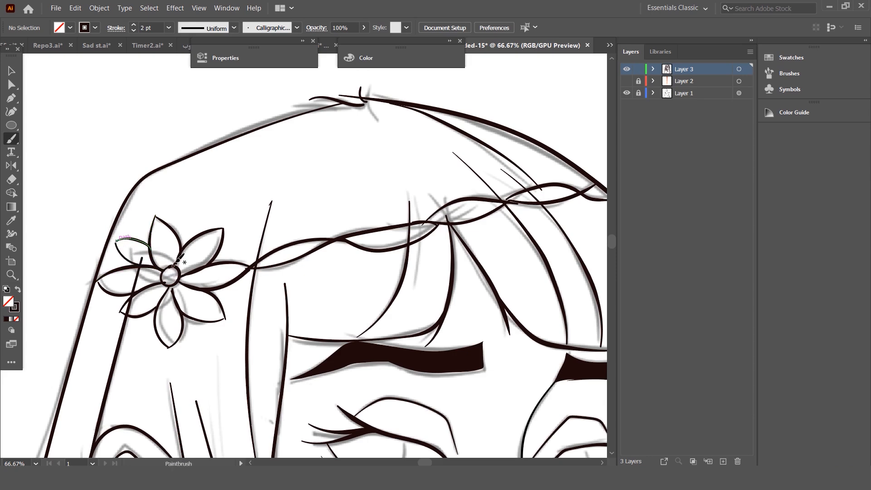
# Hide the sketch on Layer 1 and examine the inked line art of the whole portrait
pyautogui.scroll(-2, 175, 262)
pyautogui.scroll(-3, 195, 253)
pyautogui.scroll(-4, 238, 235)
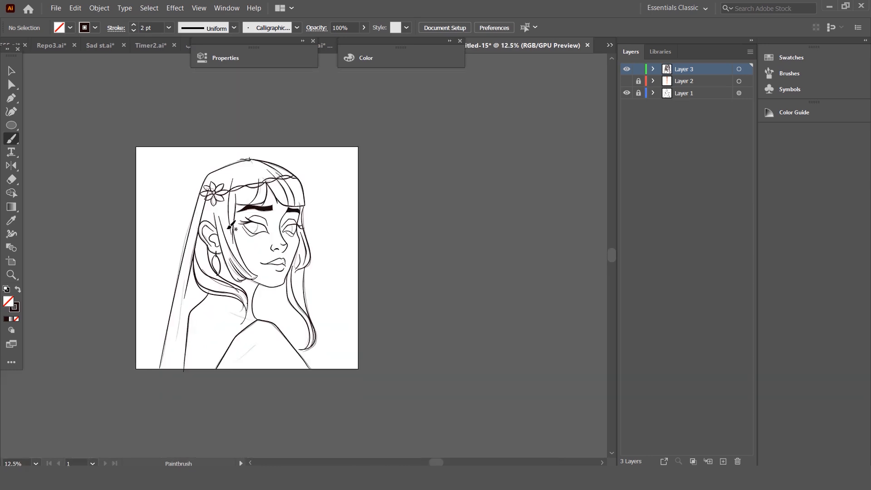
pyautogui.scroll(2, 221, 236)
pyautogui.scroll(-1, 220, 238)
pyautogui.scroll(-1, 244, 250)
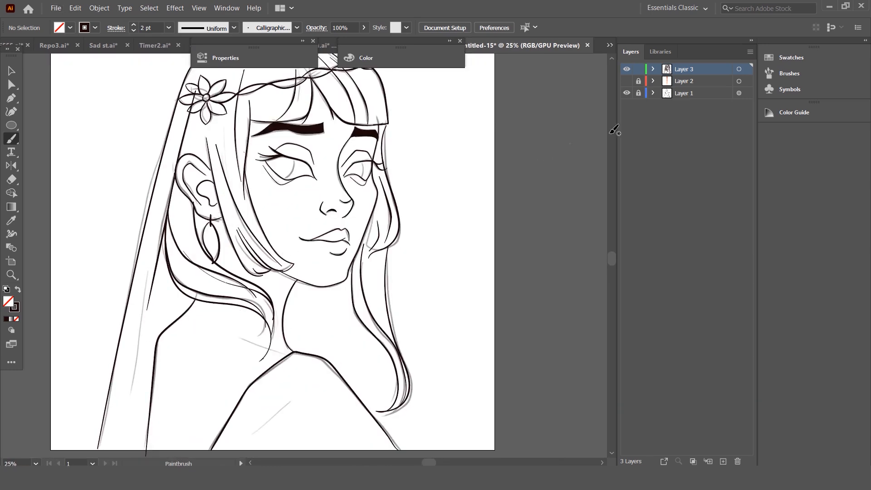
pyautogui.click(626, 93)
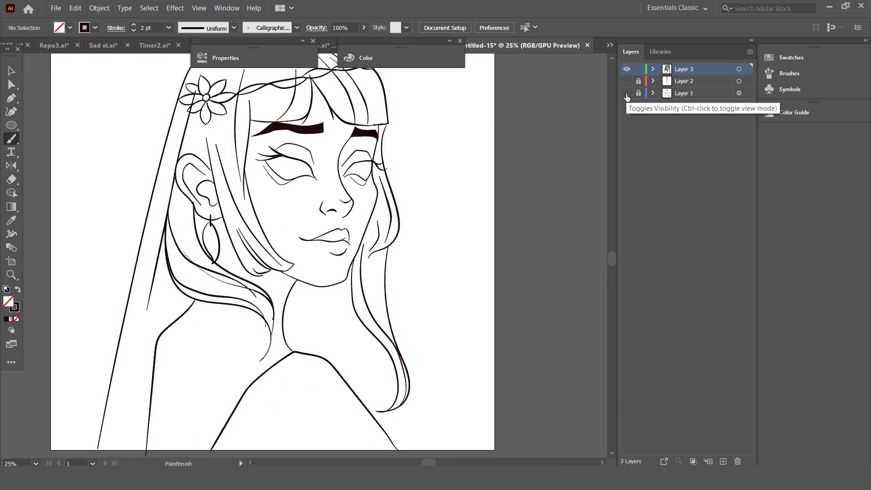
pyautogui.scroll(-2, 540, 120)
pyautogui.scroll(1, 513, 131)
pyautogui.scroll(1, 463, 180)
pyautogui.scroll(-3, 463, 181)
pyautogui.scroll(2, 488, 179)
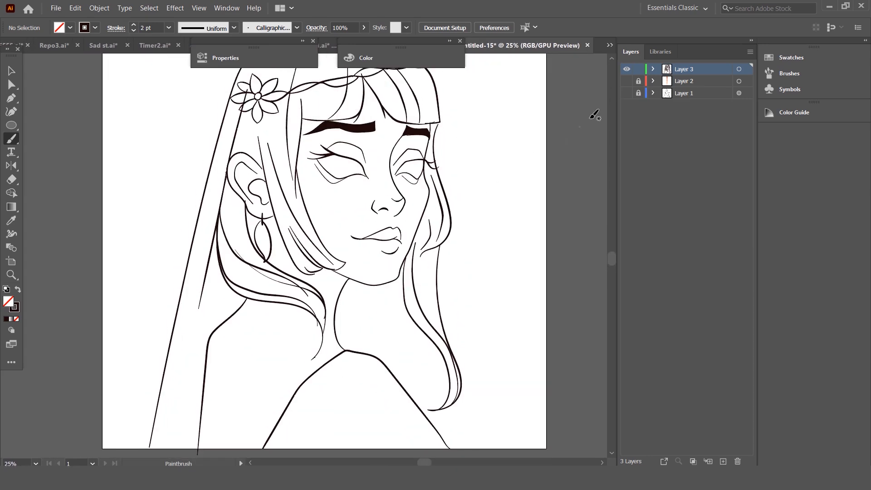
# Lock the line art on Layer 3 and add a new layer directly above Layer 2
pyautogui.click(638, 68)
pyautogui.click(682, 83)
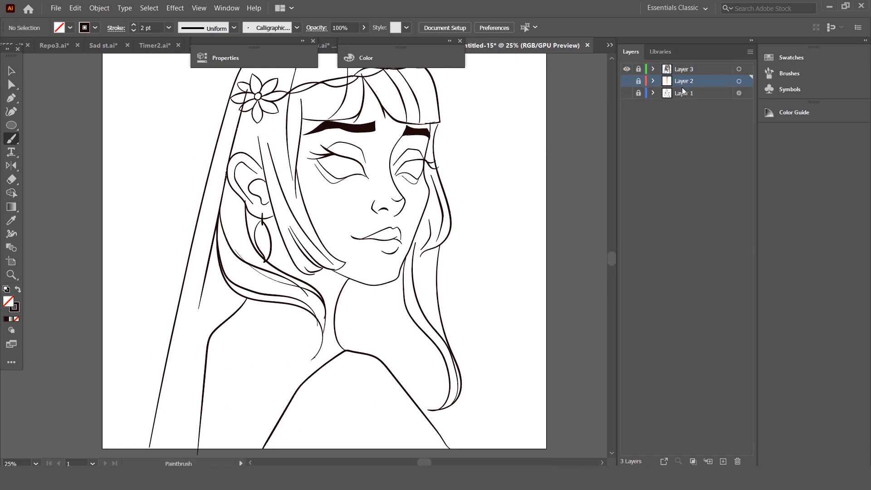
pyautogui.click(723, 461)
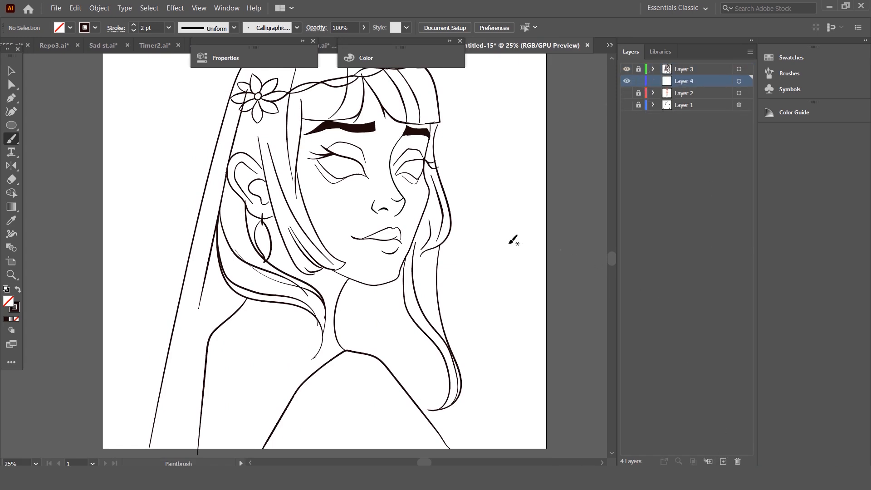
# Unlock Layer 3, make it the active drawing layer and show the sketch on Layer 1 again
pyautogui.scroll(-1, 506, 241)
pyautogui.scroll(2, 509, 243)
pyautogui.scroll(-1, 522, 141)
pyautogui.scroll(1, 522, 141)
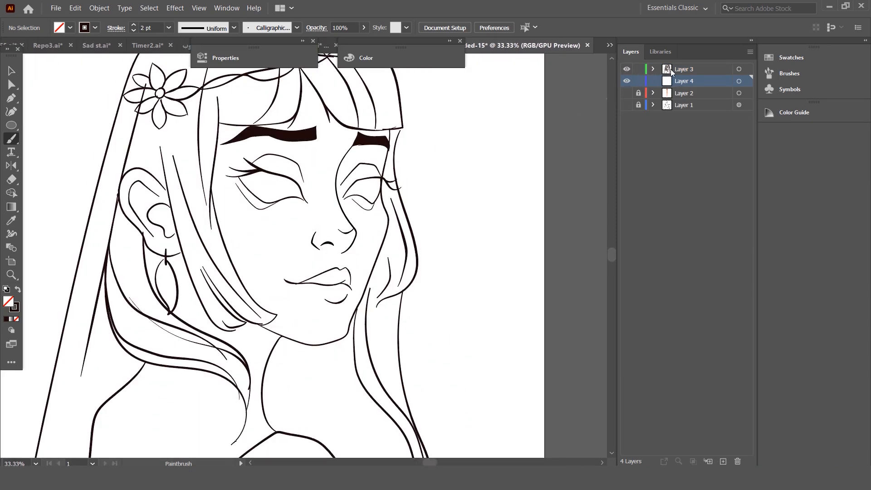
pyautogui.click(671, 69)
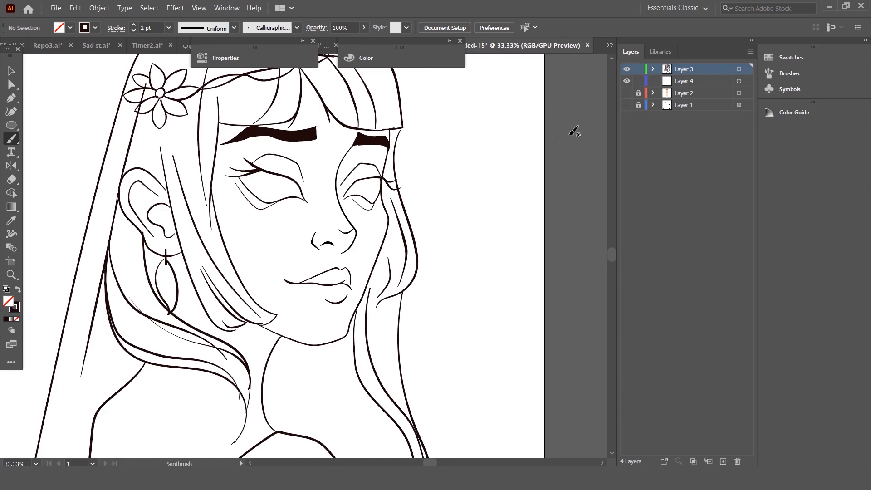
pyautogui.click(627, 105)
# Ink the curved iris edge inside the near eye between the upper and lower lids
pyautogui.scroll(4, 284, 173)
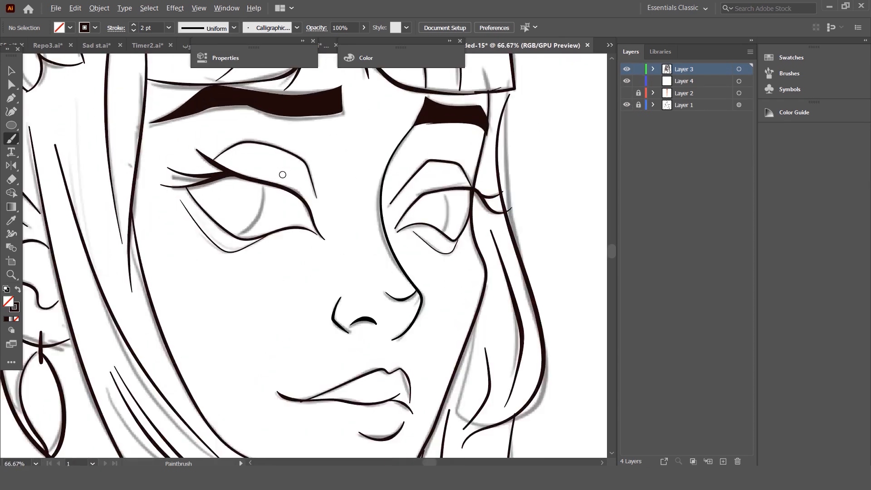
pyautogui.moveTo(188, 306)
pyautogui.mouseDown()
pyautogui.moveTo(235, 260)
pyautogui.moveTo(244, 202)
pyautogui.moveTo(240, 246)
pyautogui.moveTo(185, 301)
pyautogui.mouseUp()
pyautogui.hotkey('ctrl', 'z')
# Ink the curved iris edge inside the far eye, undoing and redrawing it until it meets both lids
pyautogui.scroll(-4, 269, 279)
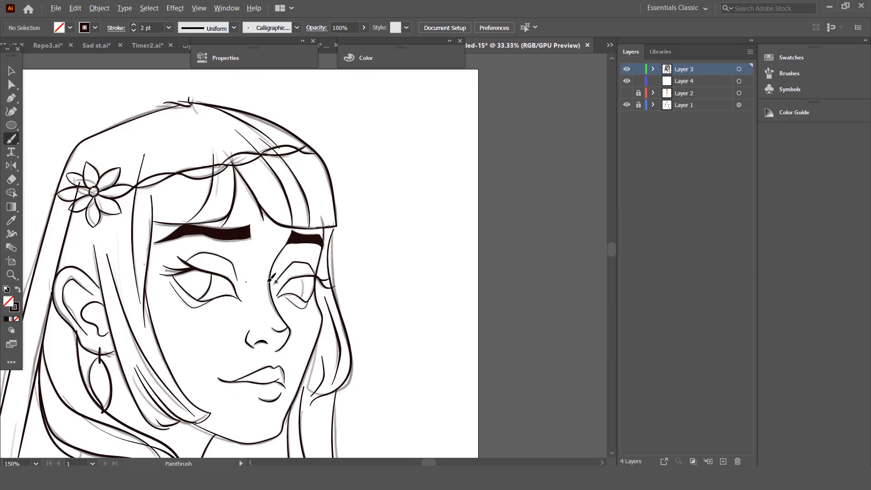
pyautogui.scroll(4, 271, 280)
pyautogui.moveTo(382, 258)
pyautogui.mouseDown()
pyautogui.moveTo(386, 320)
pyautogui.moveTo(374, 357)
pyautogui.moveTo(393, 284)
pyautogui.moveTo(380, 258)
pyautogui.moveTo(375, 353)
pyautogui.moveTo(395, 318)
pyautogui.moveTo(386, 254)
pyautogui.moveTo(391, 285)
pyautogui.moveTo(373, 352)
pyautogui.mouseUp()
pyautogui.hotkey('ctrl', 'z')
pyautogui.hotkey('ctrl', 'z')
pyautogui.hotkey('ctrl', 'z')
pyautogui.hotkey('ctrl', 'z')
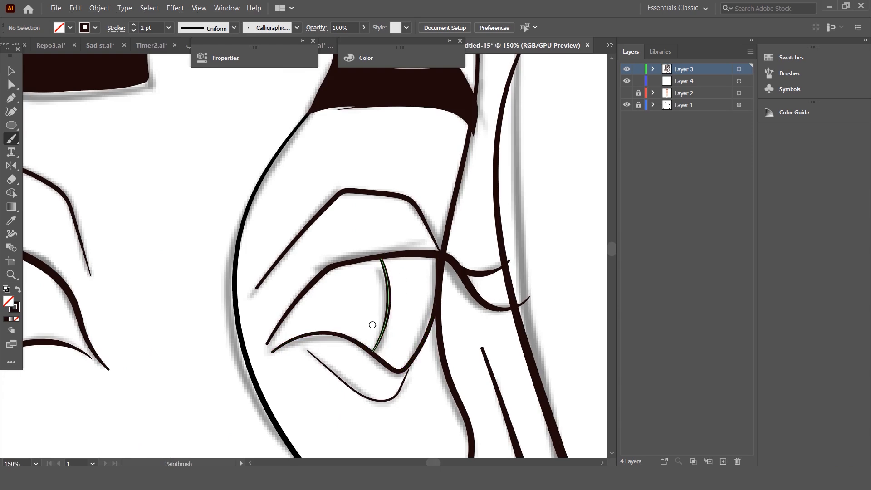
# Hide the sketch on Layer 1 and view the complete inked portrait
pyautogui.scroll(-6, 372, 324)
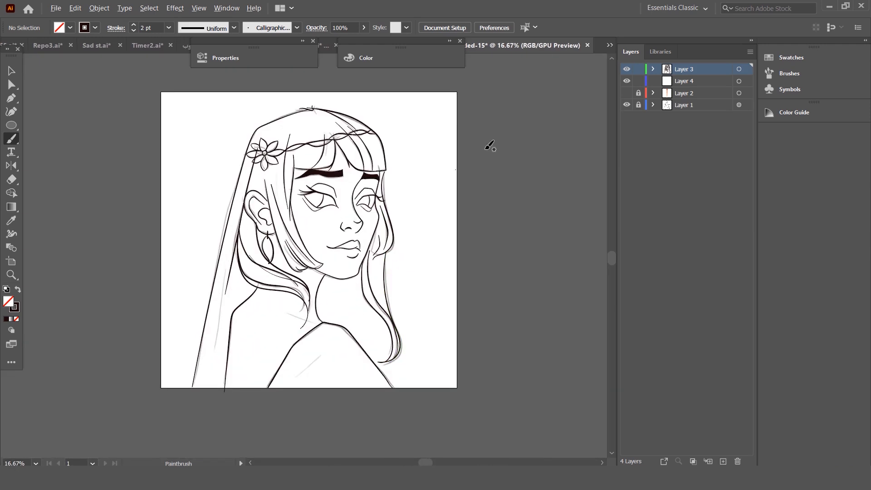
pyautogui.click(626, 105)
pyautogui.scroll(-2, 493, 130)
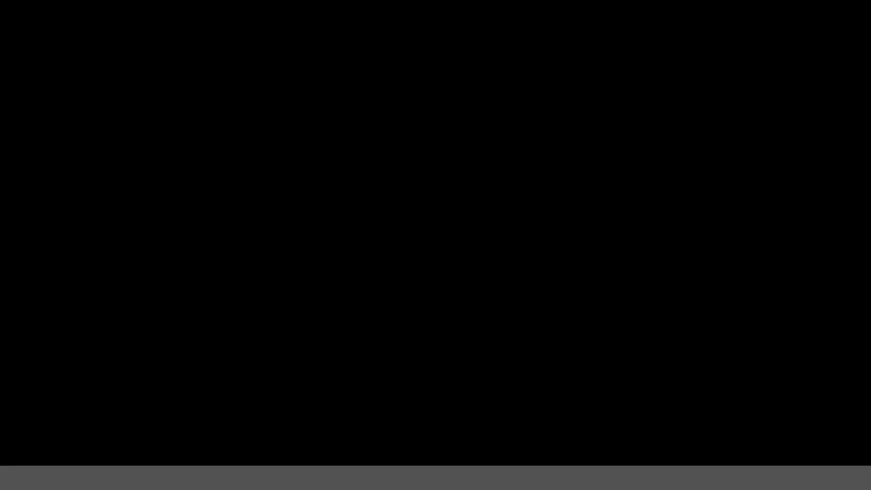